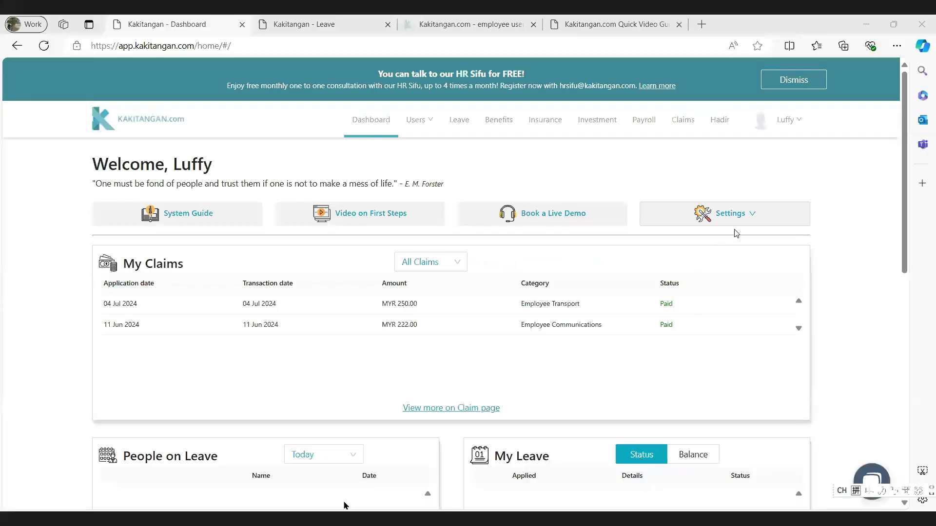
Open the general leave settings and check the month options for the start of the company's leave year
left_click(745, 214)
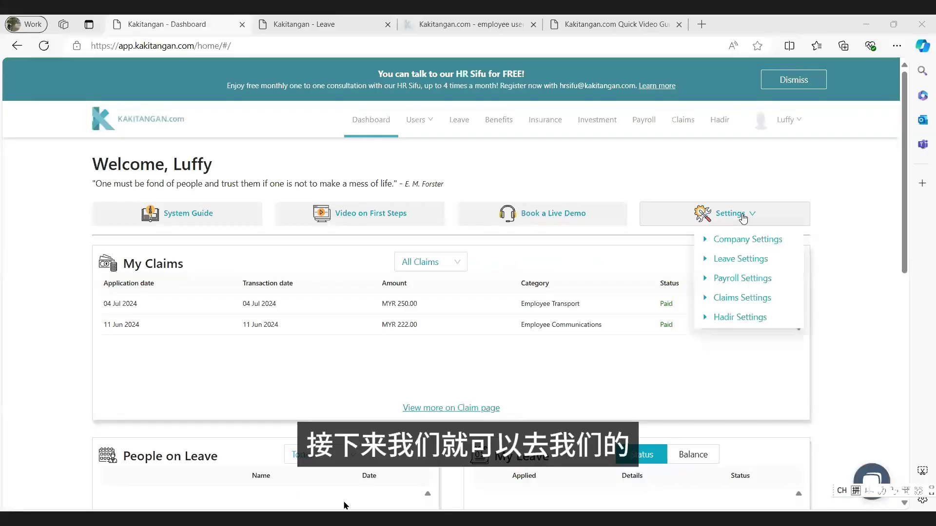
left_click(737, 262)
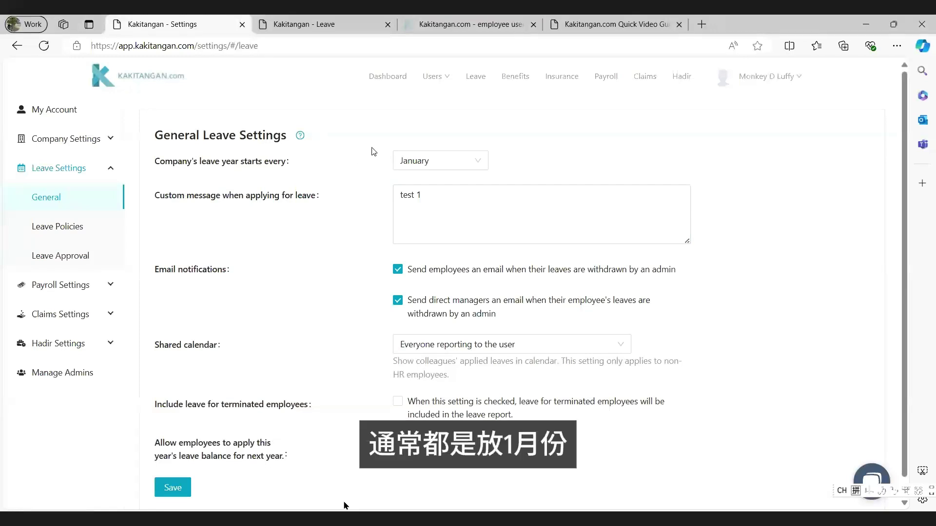
left_click(435, 163)
left_click(435, 164)
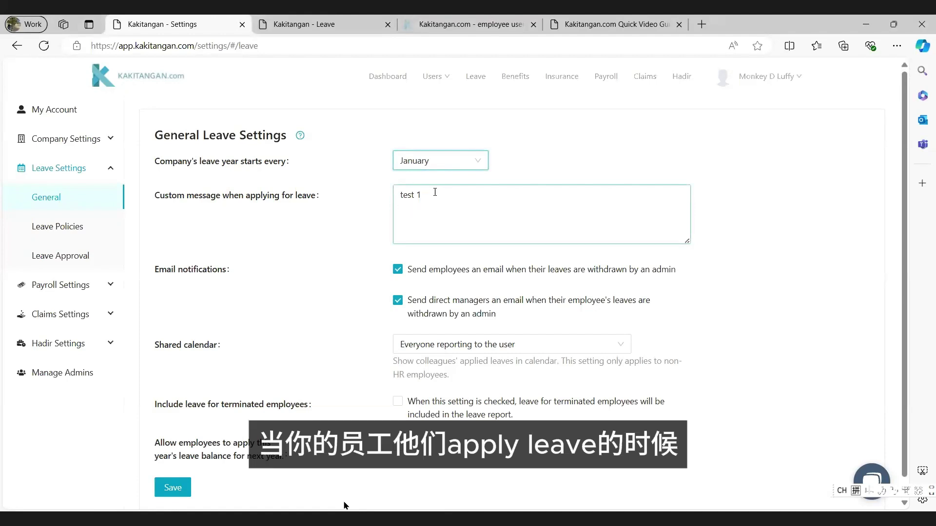
Replace the custom leave application message with "pls deal with your manager before apply leave." and save the general leave settings
left_click_drag(433, 193, 394, 193)
type("pls deal with your manager")
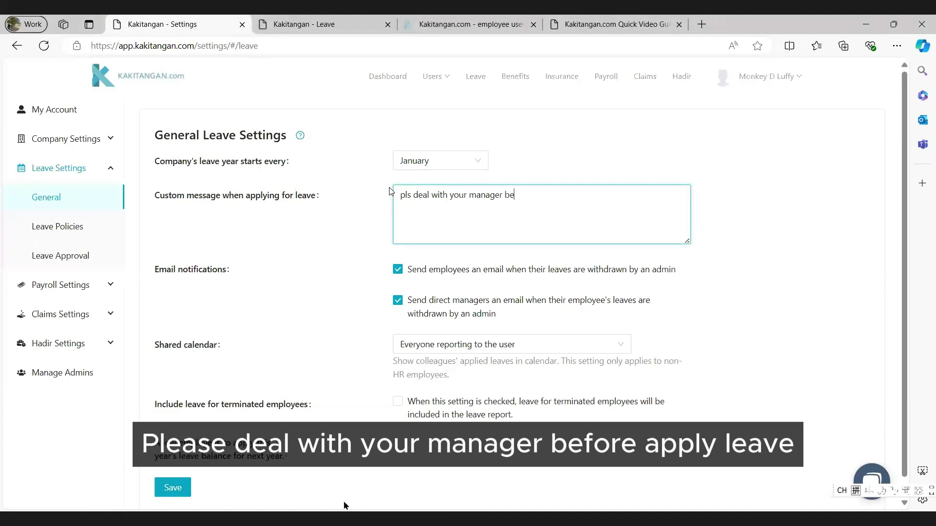
type(" before apply leave.")
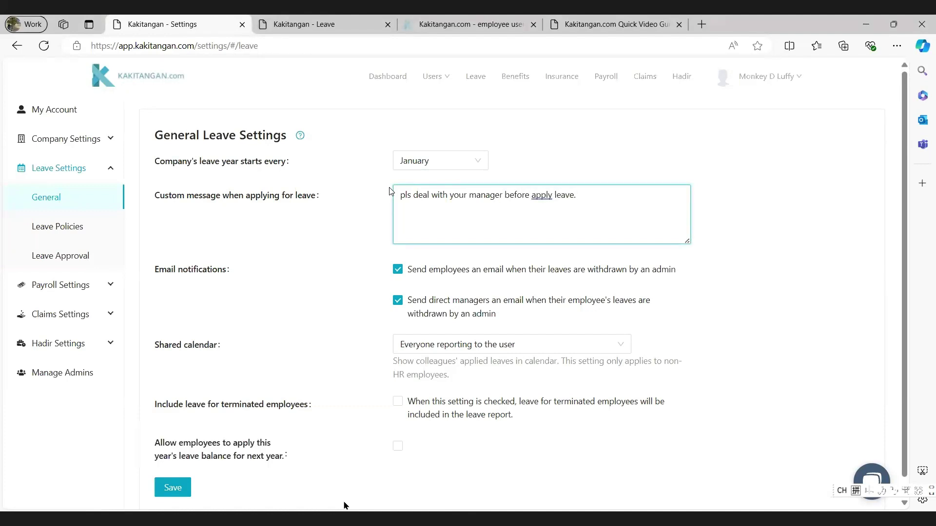
left_click(172, 488)
Reload the leave calendar page to check the custom message, and return to the general leave settings
left_click(336, 23)
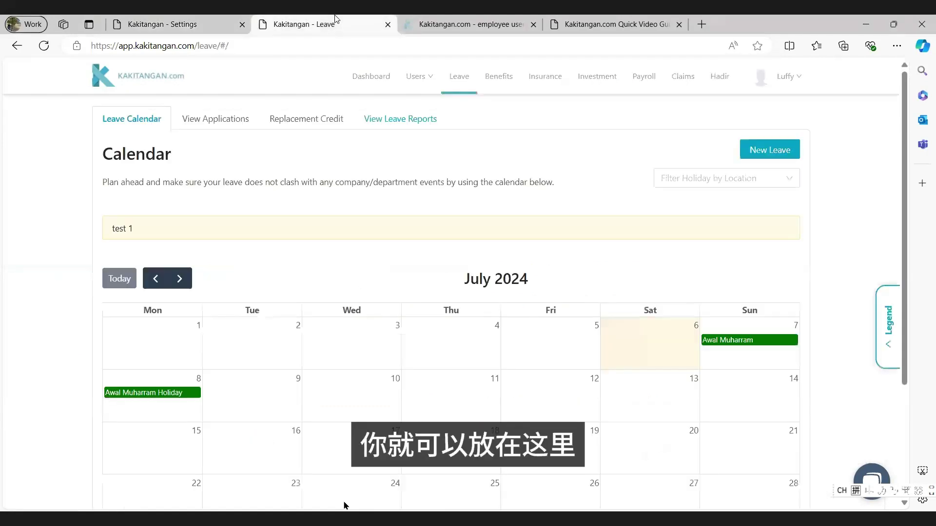
left_click(44, 45)
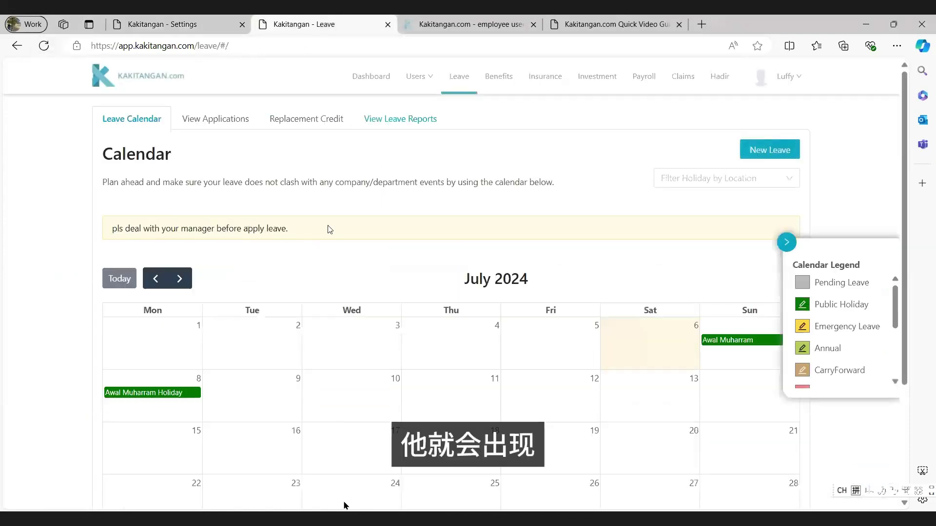
left_click(166, 22)
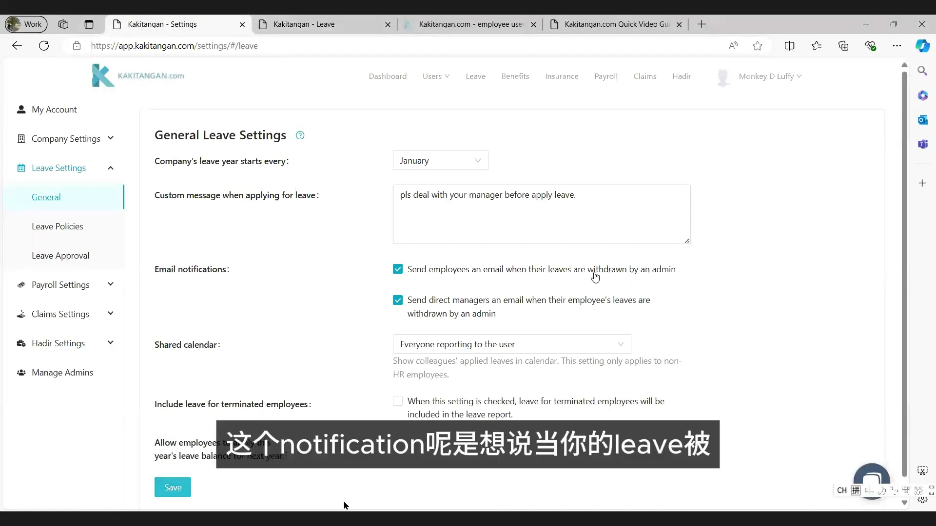
Turn the employee email notification for admin-withdrawn leave off and on again, and save the general leave settings
left_click_drag(588, 271, 677, 271)
left_click(458, 274)
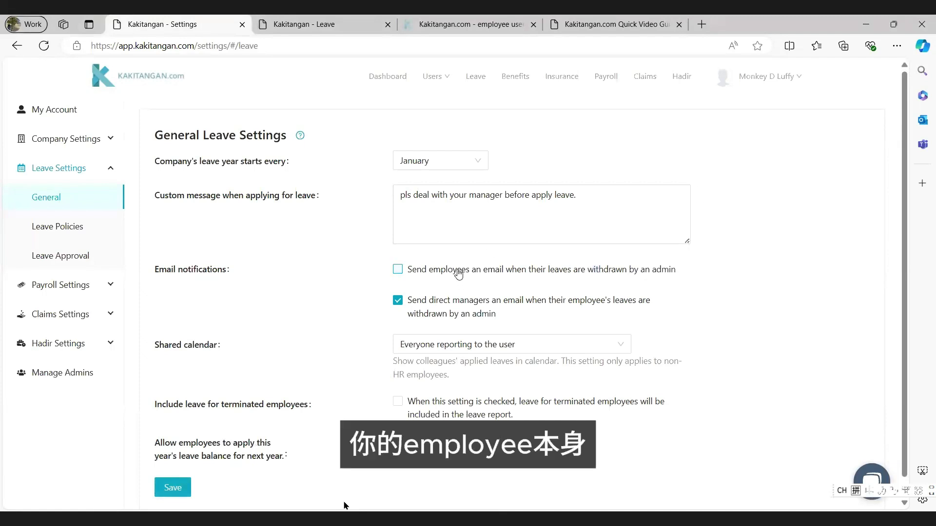
left_click(398, 270)
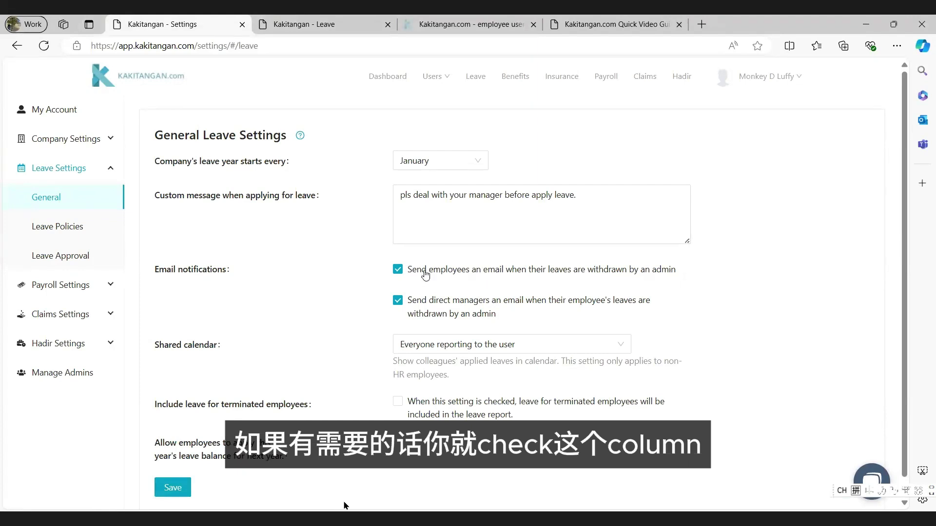
left_click(179, 490)
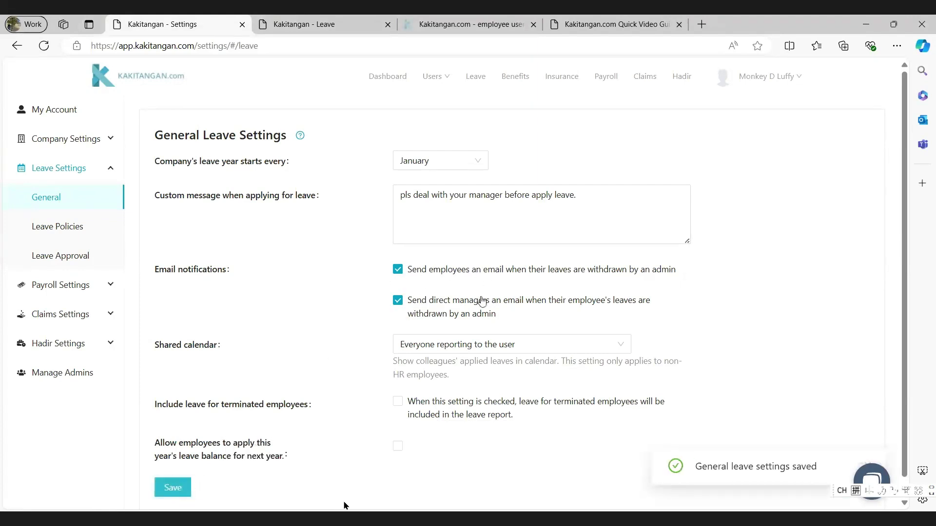
Check who each employee reports to in the user list, and return to the leave settings
left_click(314, 25)
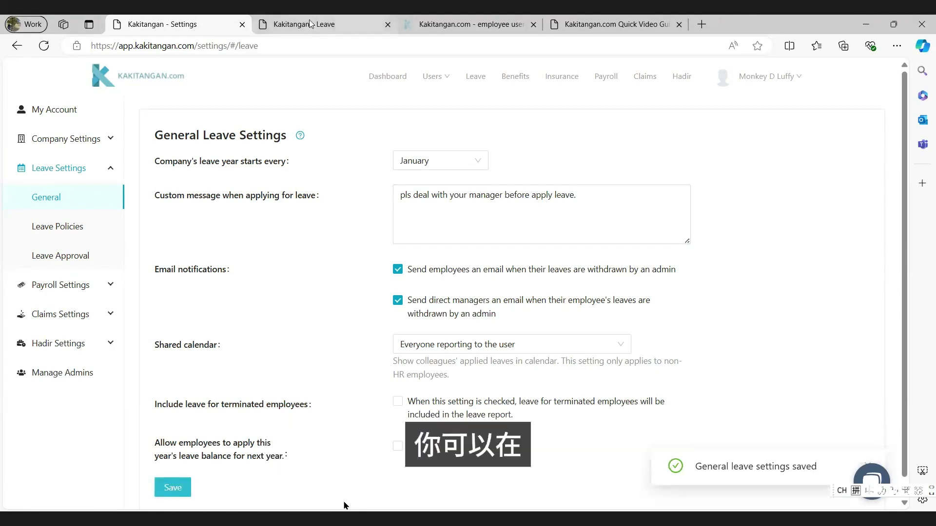
left_click(414, 82)
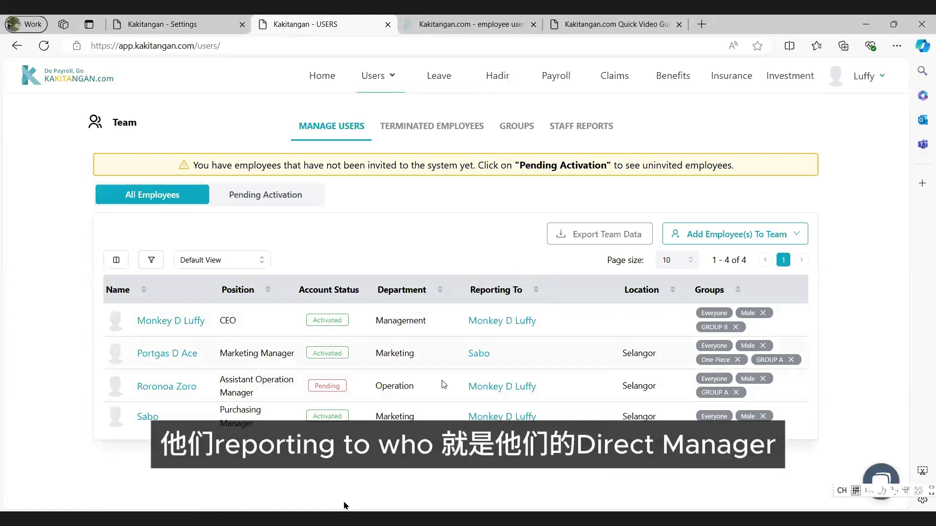
left_click(193, 24)
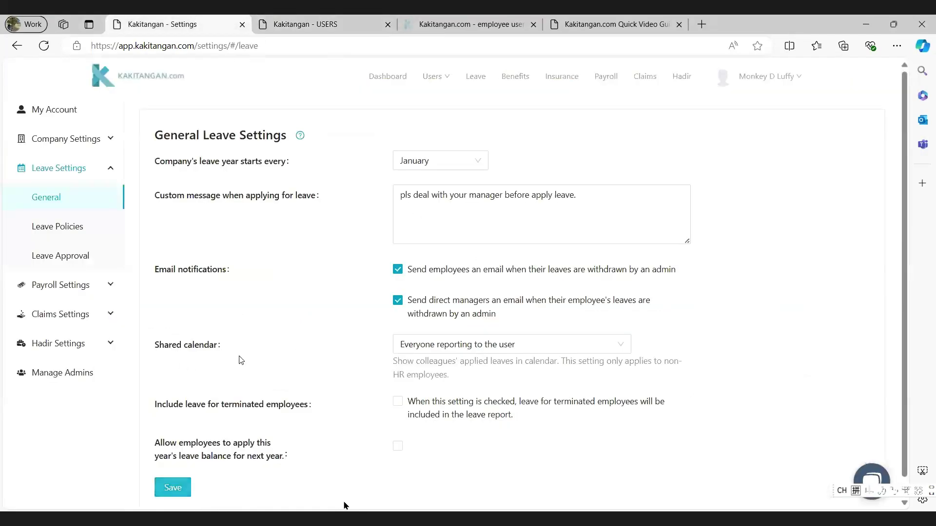
View the monthly leave calendar with its legend collapsed, and return to the general leave settings
left_click(299, 19)
left_click(435, 74)
scroll(660, 229, "down", 3)
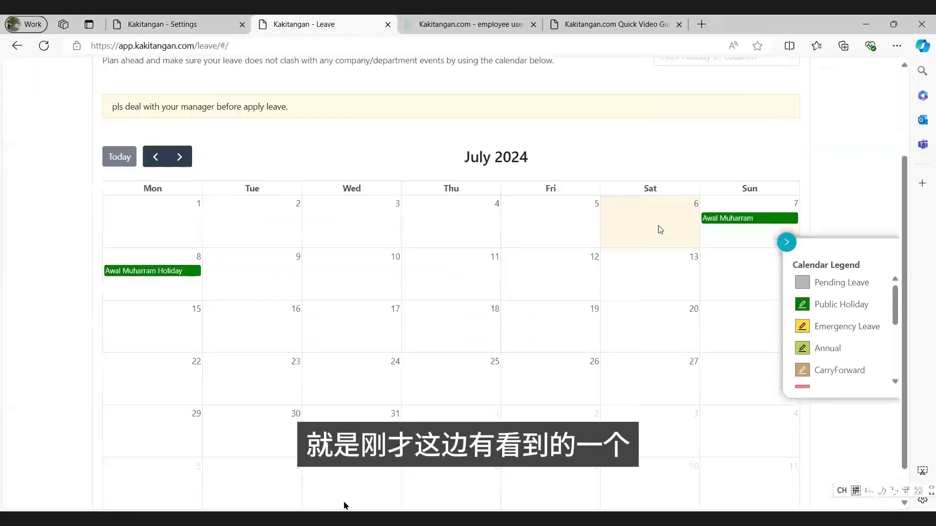
left_click(786, 242)
left_click(195, 19)
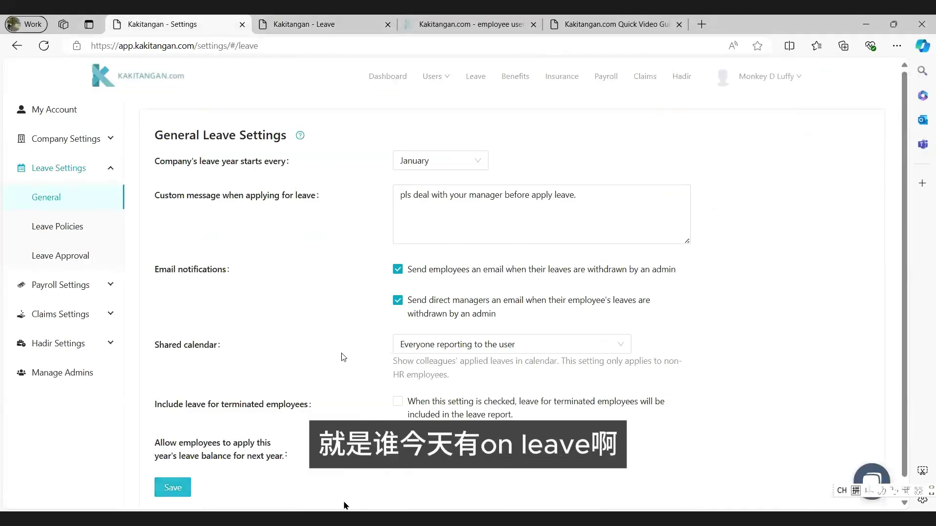
Review the shared calendar visibility options and the remaining general leave settings
left_click(497, 346)
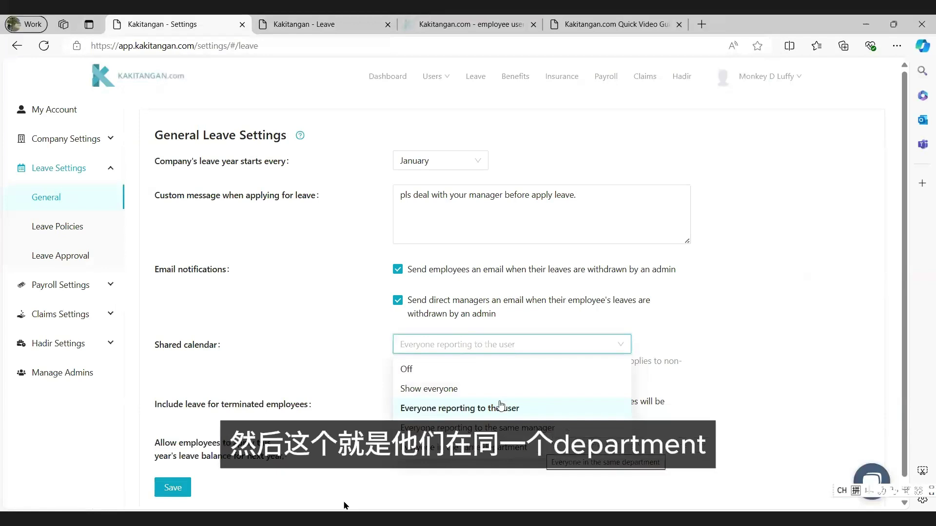
left_click(507, 348)
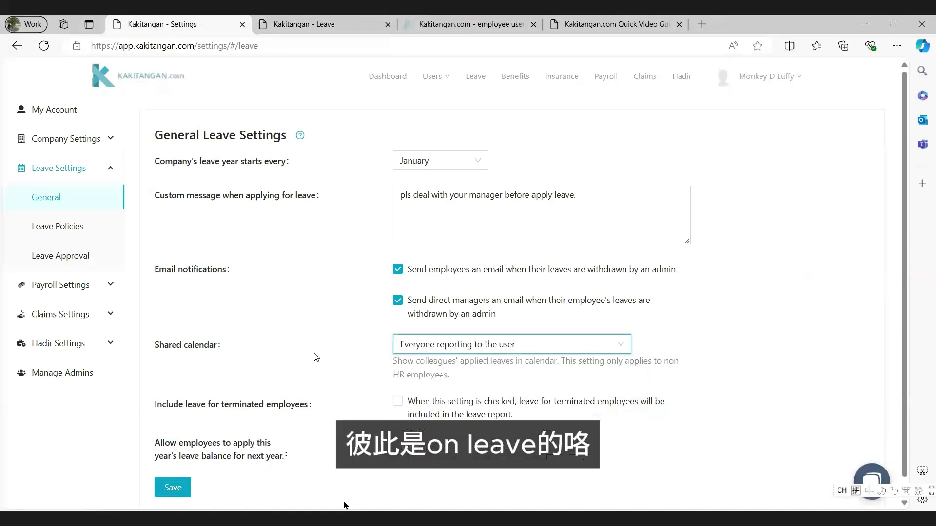
scroll(317, 357, "down", 1)
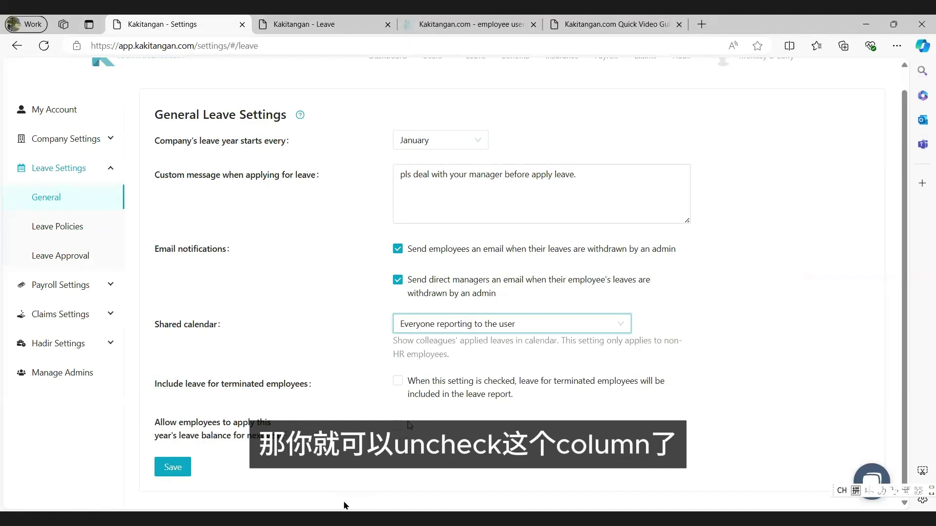
scroll(195, 217, "up", 1)
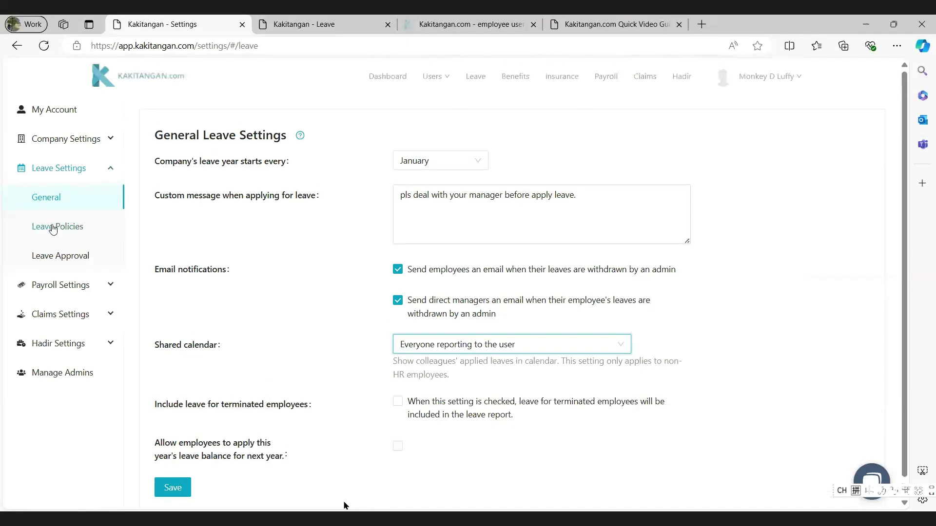
Add a paid custom leave policy named "Anniversary Leave" with an entitlement of 1 day for all employees
left_click(53, 229)
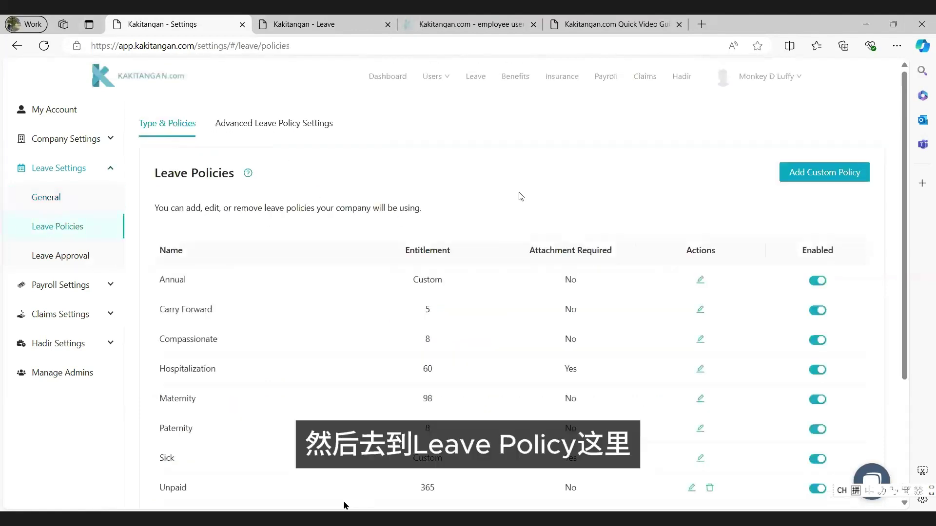
scroll(538, 217, "down", 1)
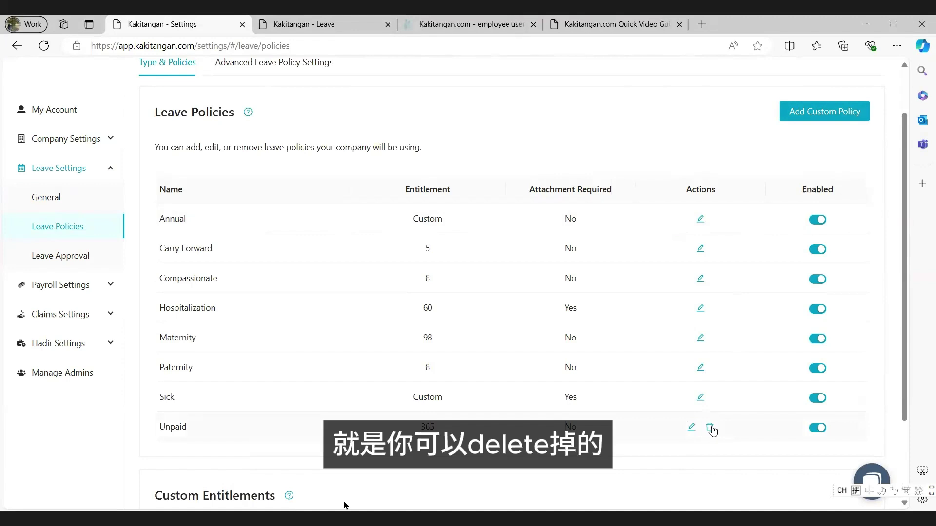
left_click(828, 113)
left_click(401, 202)
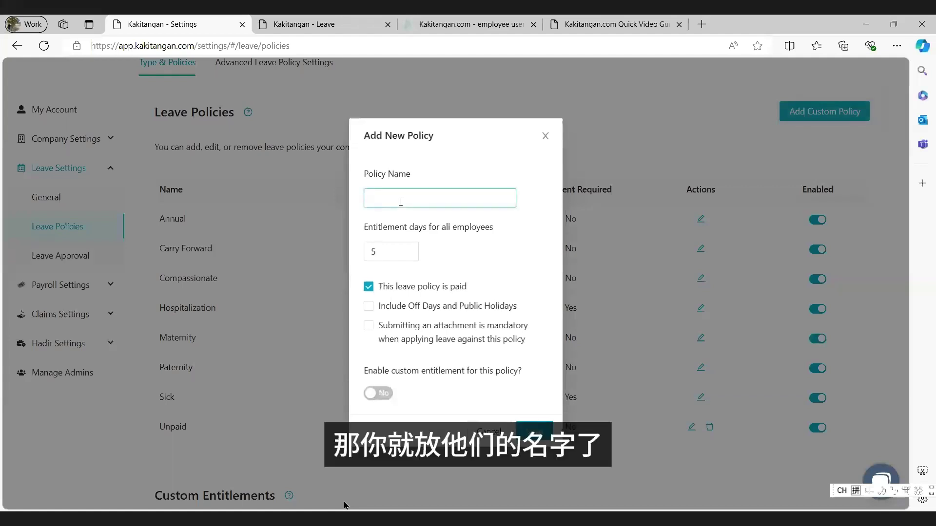
type("Anniversary Leave")
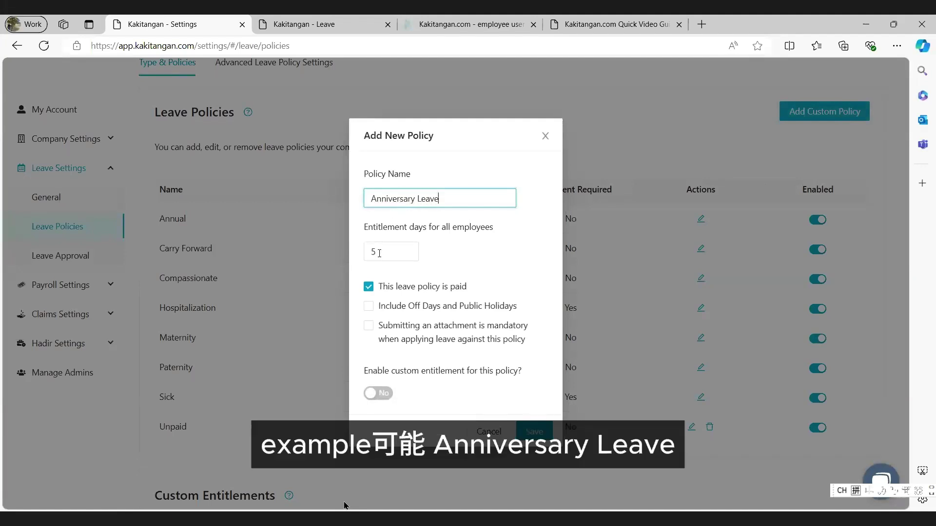
double_click(379, 253)
type("1")
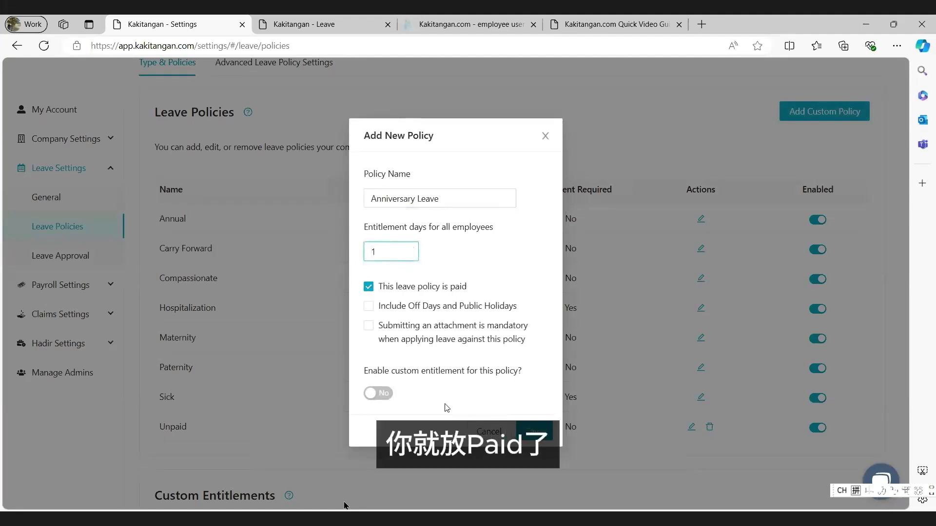
left_click(534, 432)
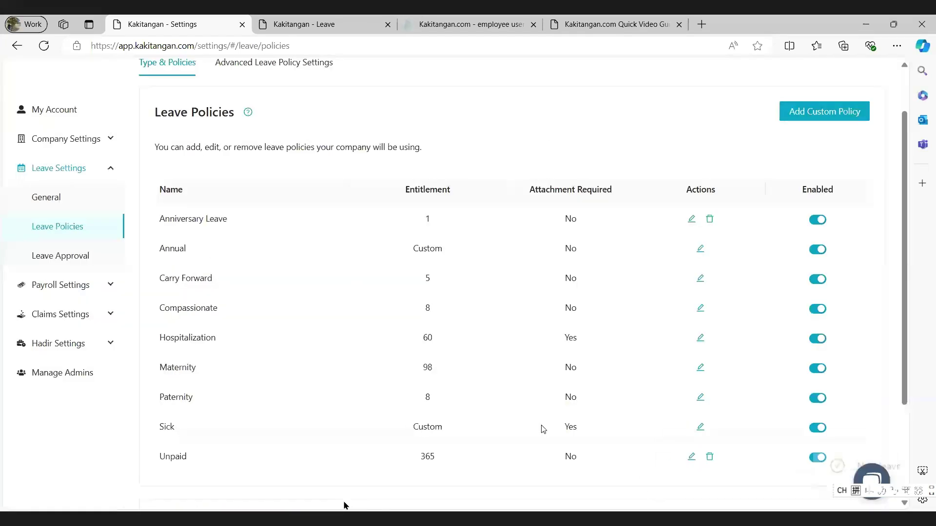
Examine the attachment and entitlement settings of the Sick and Compassionate leave policies, closing each without changes
scroll(540, 226, "down", 1)
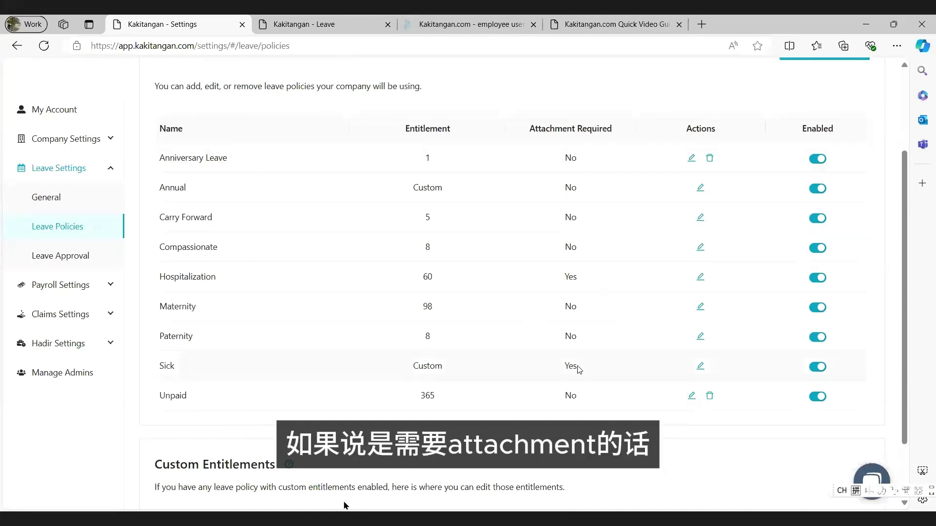
left_click(702, 368)
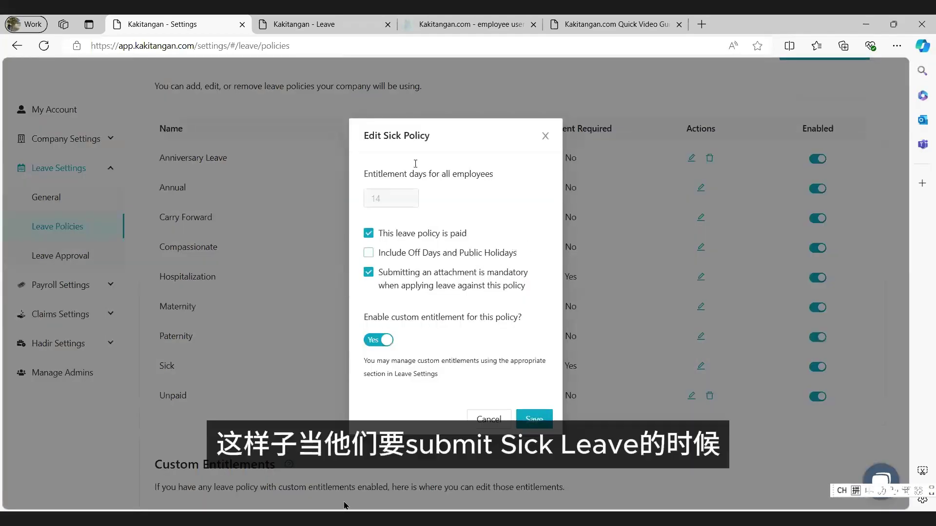
left_click(545, 137)
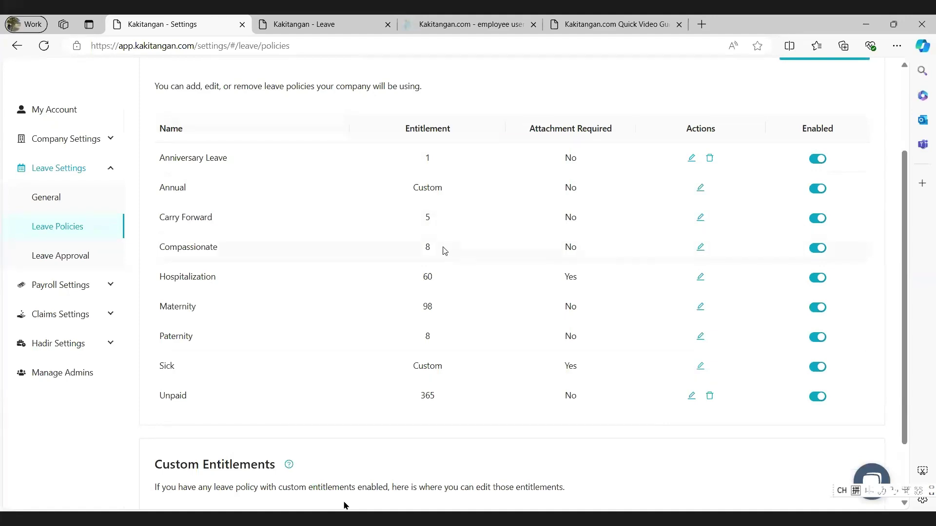
left_click(702, 248)
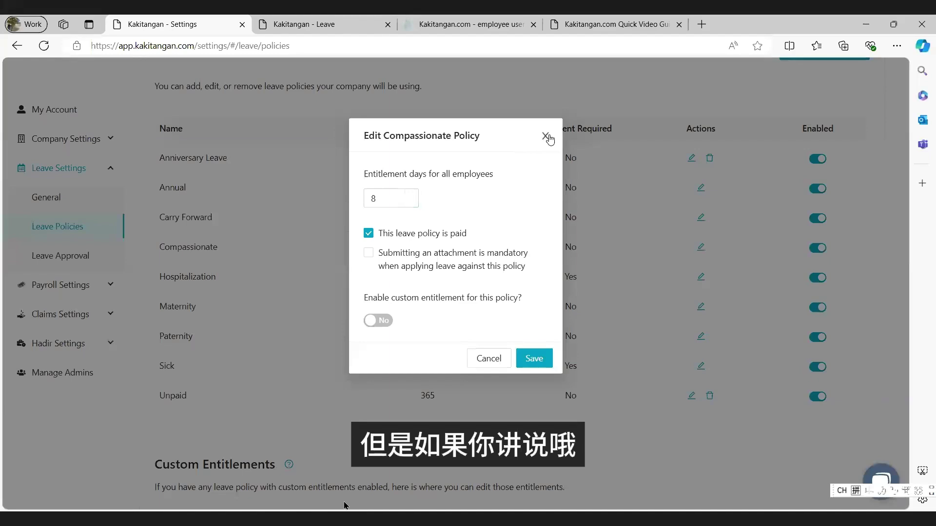
left_click(546, 136)
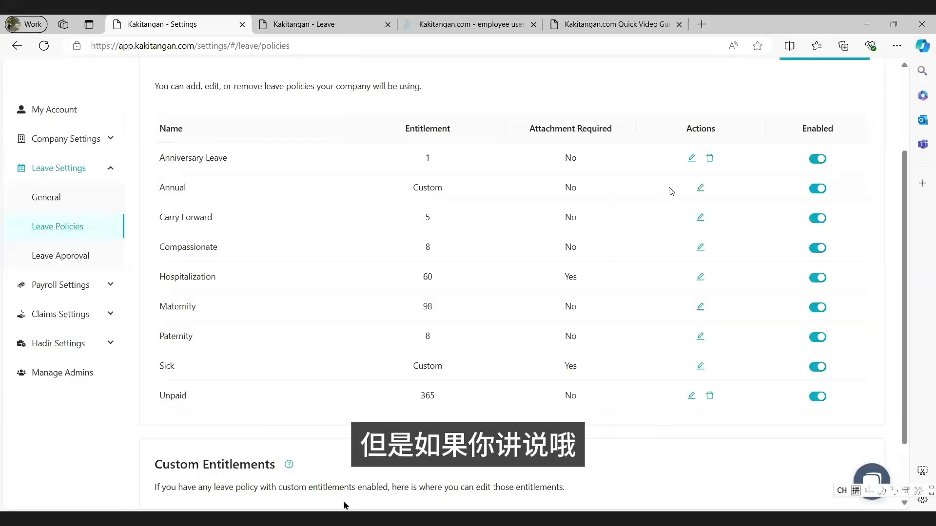
Examine the Annual policy's custom entitlement setting and its entitlements for each user group
left_click(701, 189)
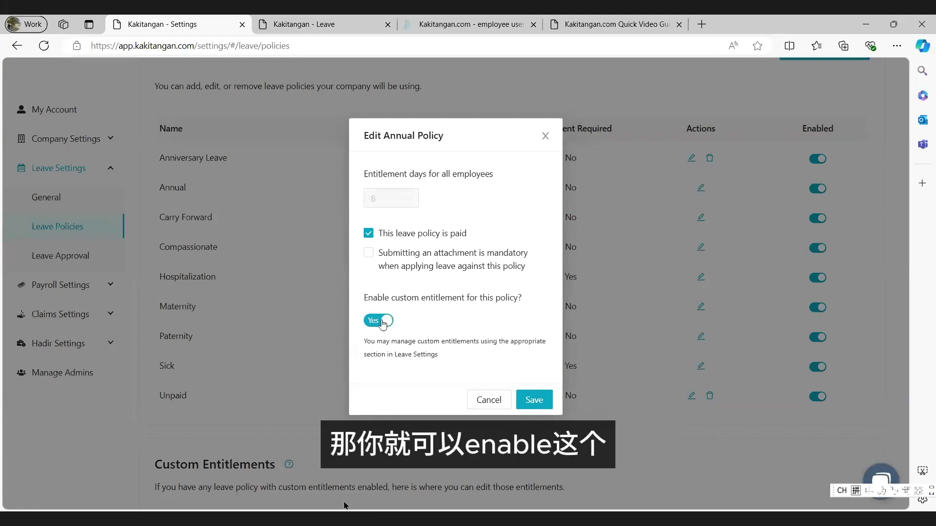
left_click(545, 136)
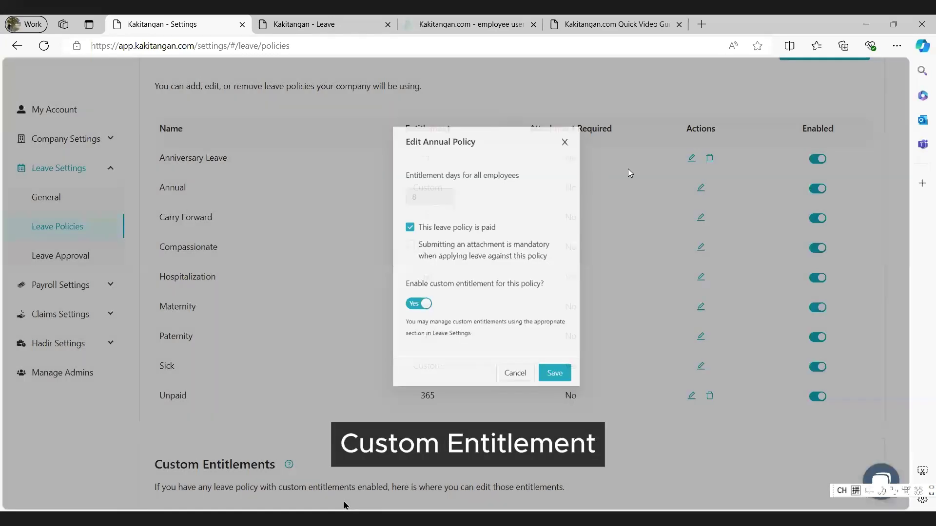
scroll(704, 212, "down", 2)
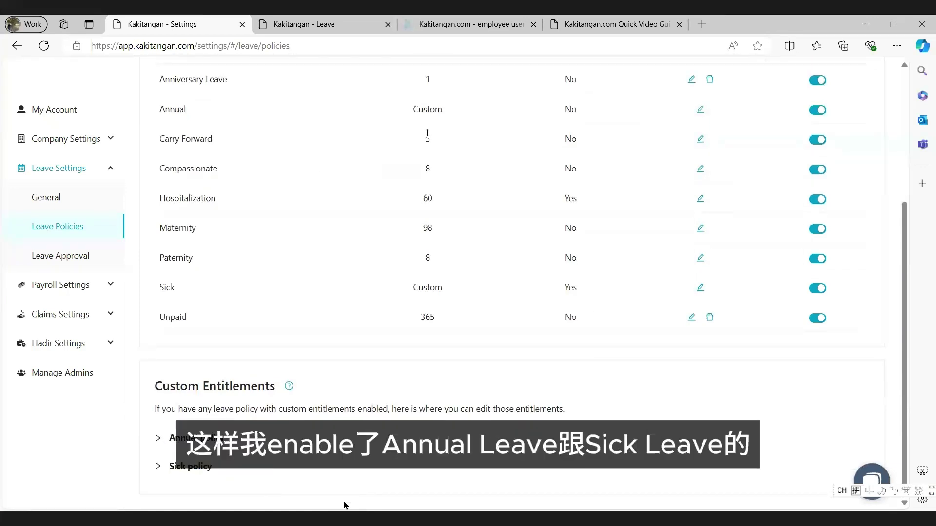
left_click(158, 438)
scroll(473, 229, "down", 2)
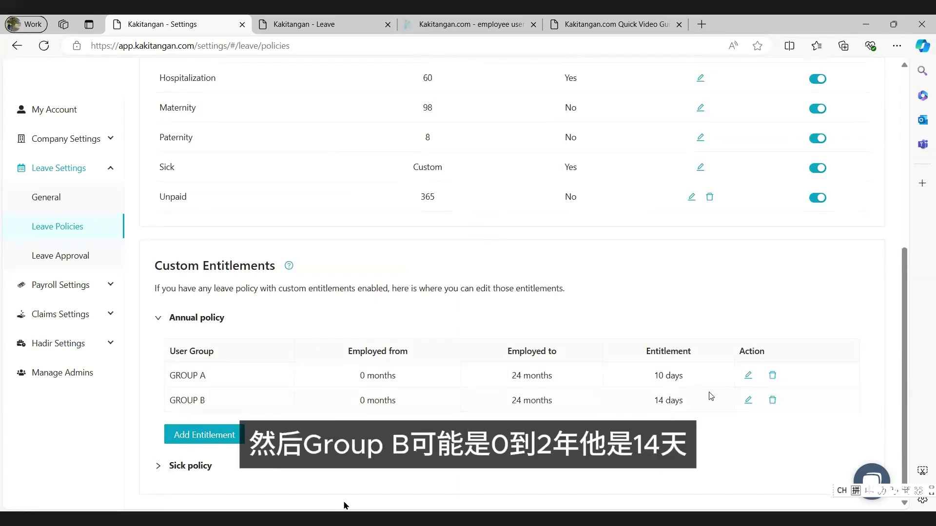
Add an Annual policy entitlement of 18 days for the One Piece group, covering employment from 0 to 36 months
left_click(216, 441)
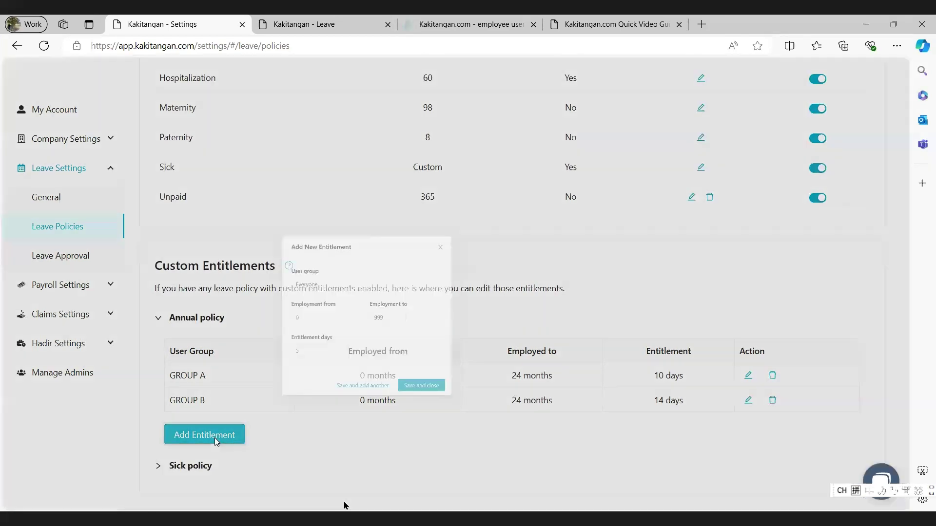
left_click(406, 197)
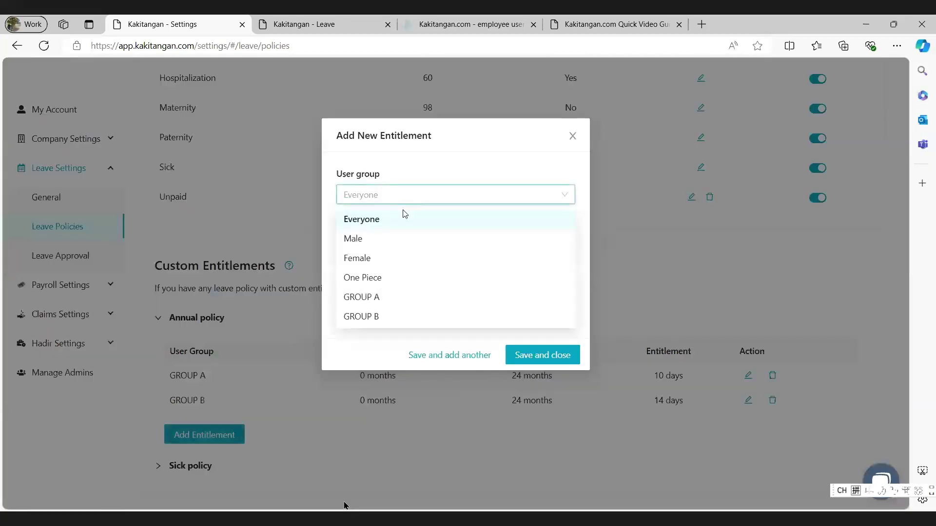
left_click(382, 278)
left_click_drag(492, 246, 461, 249)
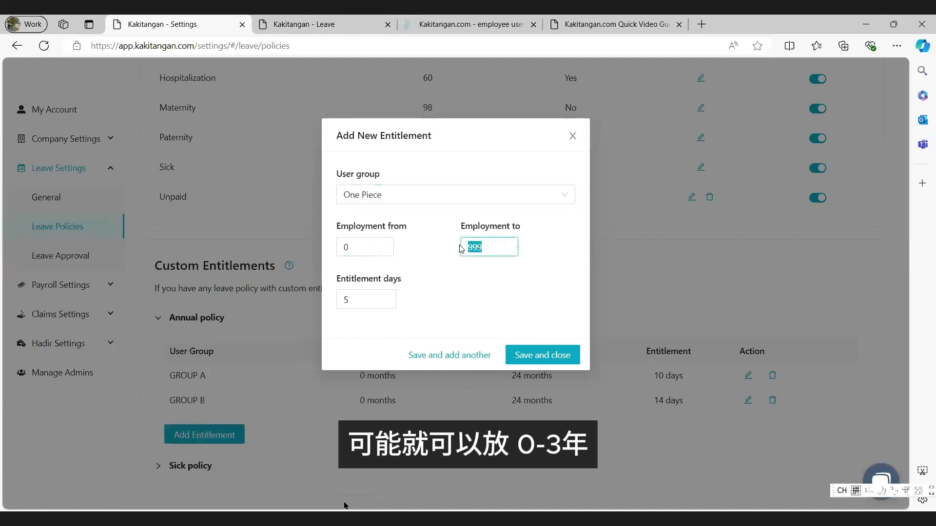
type("36")
left_click_drag(352, 300, 334, 301)
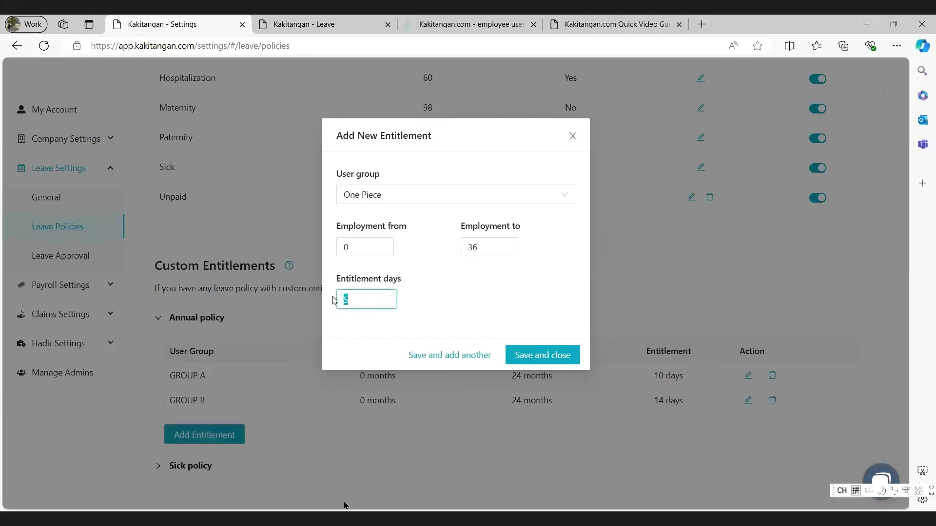
type("18")
left_click(518, 355)
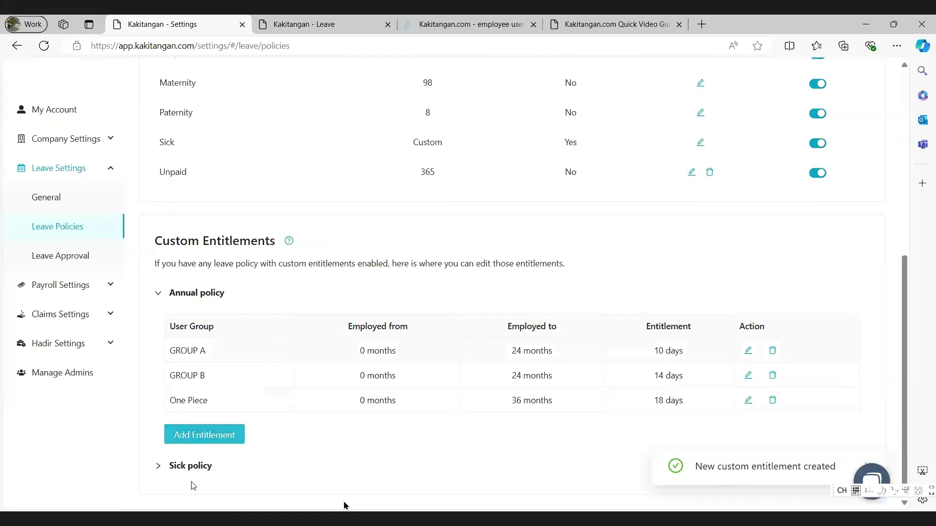
Examine the Sick policy's custom entitlements and the user group of its first entry, saving that entry without changes
left_click(189, 463)
scroll(413, 315, "down", 3)
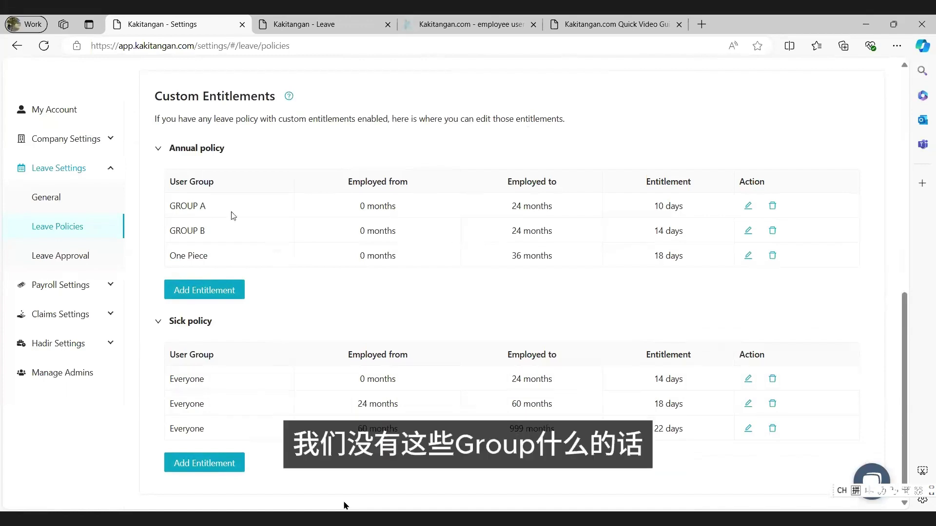
left_click(748, 380)
left_click(219, 384)
left_click(232, 382)
left_click(754, 381)
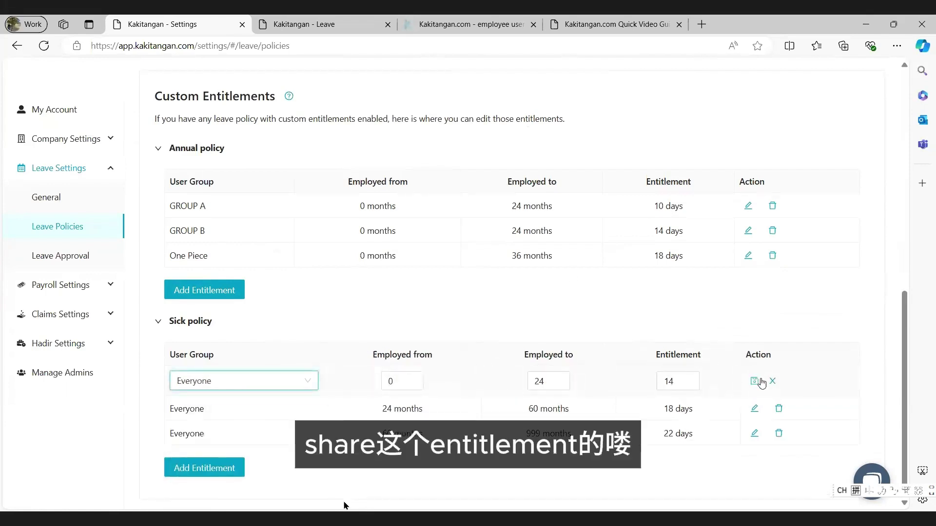
Review the entitlement calculation in Advanced Leave Policy Settings and try rounding pro-rata leave up before restoring rounding down
scroll(240, 189, "up", 10)
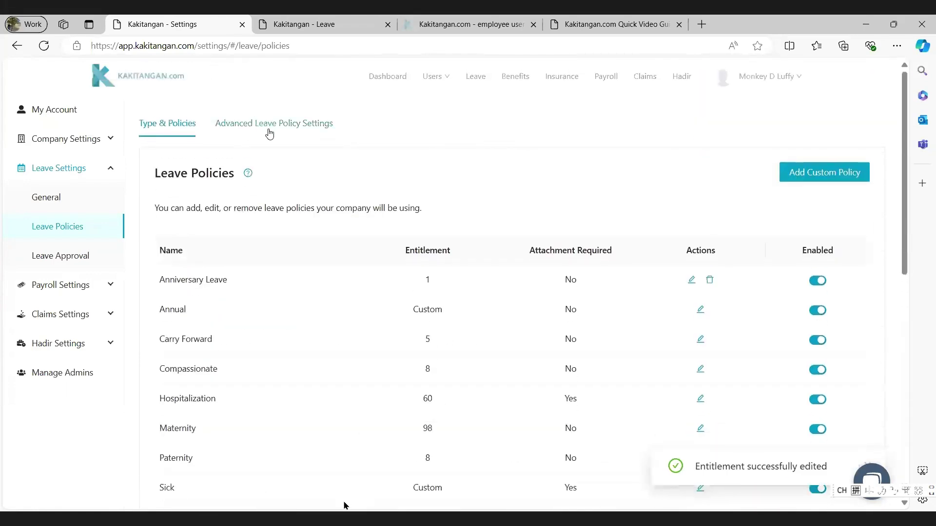
left_click(268, 128)
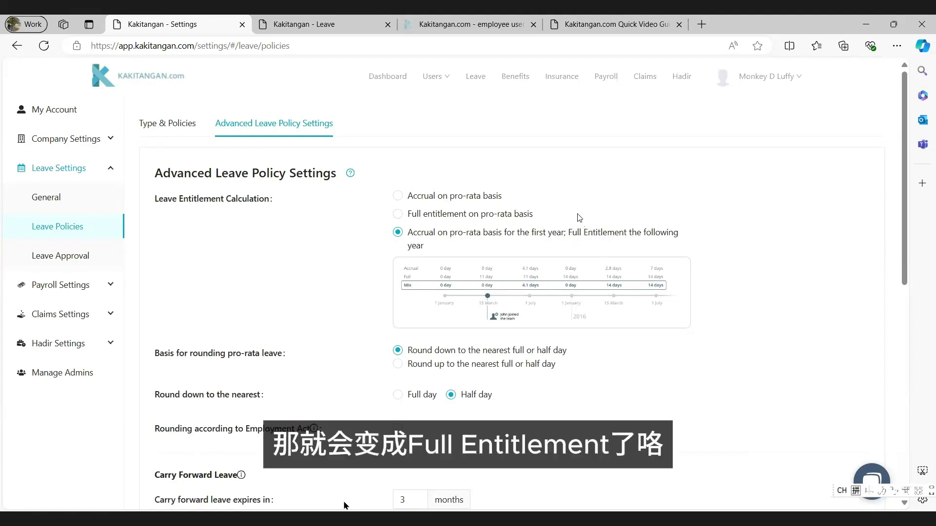
scroll(764, 265, "down", 3)
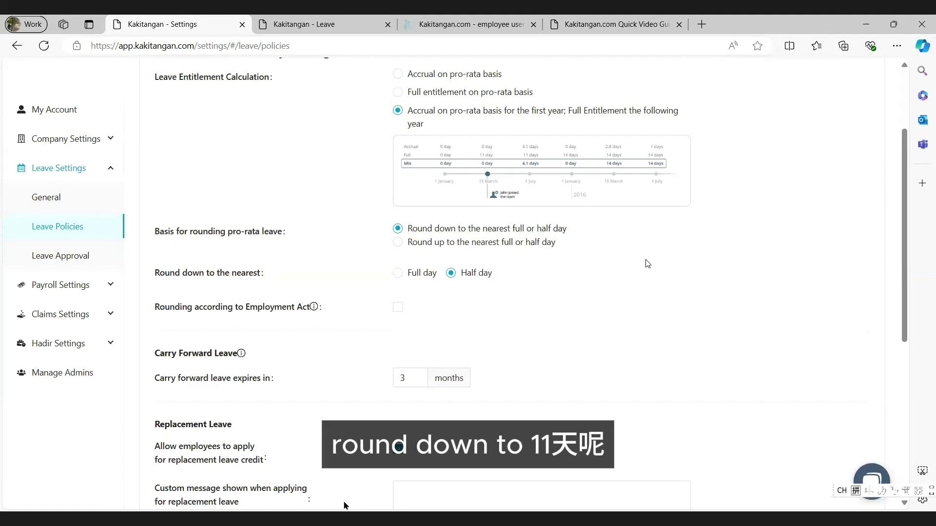
left_click(398, 243)
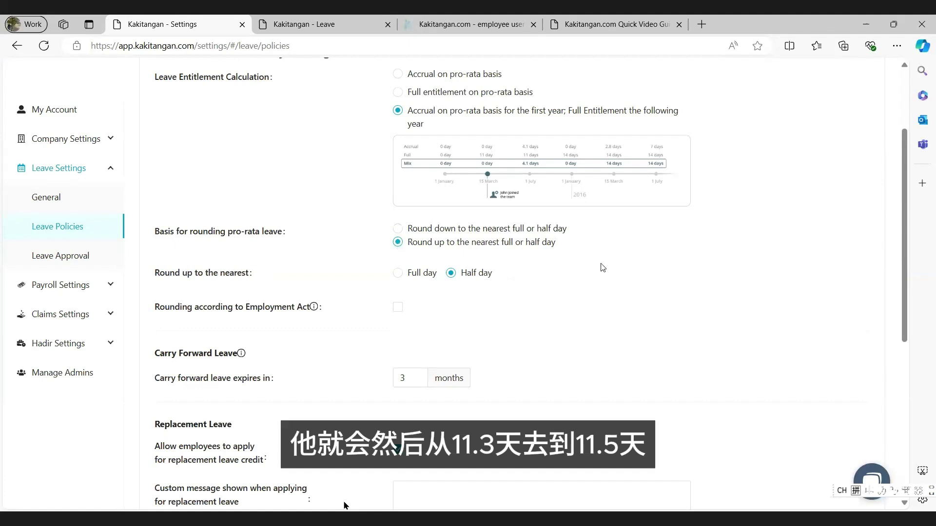
left_click(444, 231)
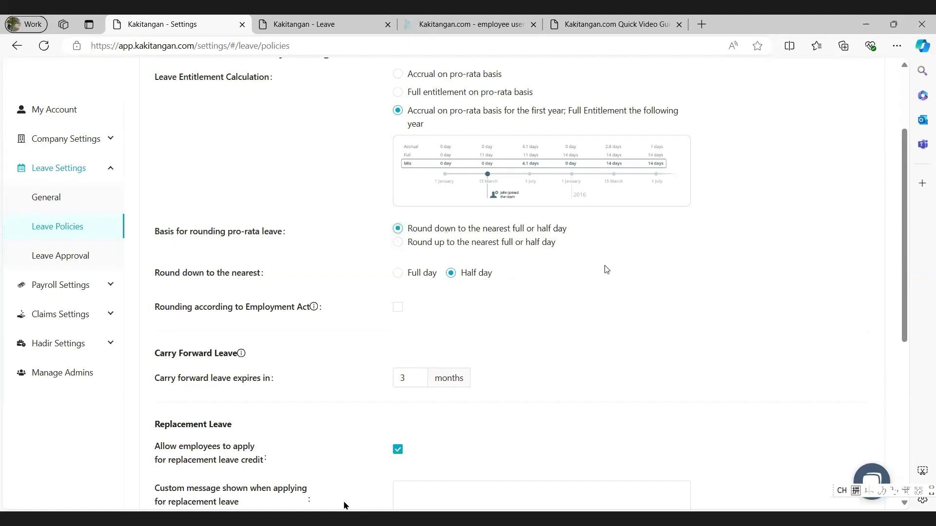
Examine the Carry Forward policy's entitlement, its expiry period and the replacement leave options without changing them
scroll(604, 265, "down", 1)
scroll(606, 270, "down", 1)
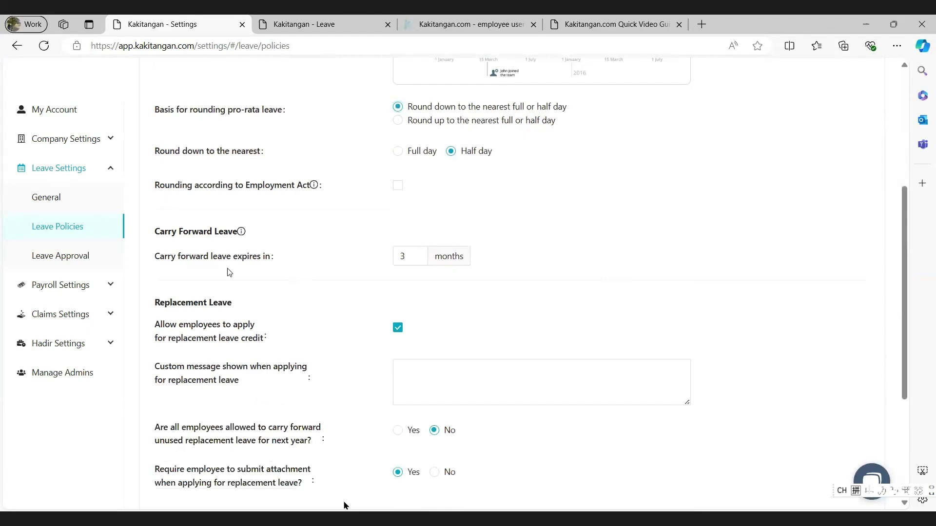
scroll(336, 271, "up", 4)
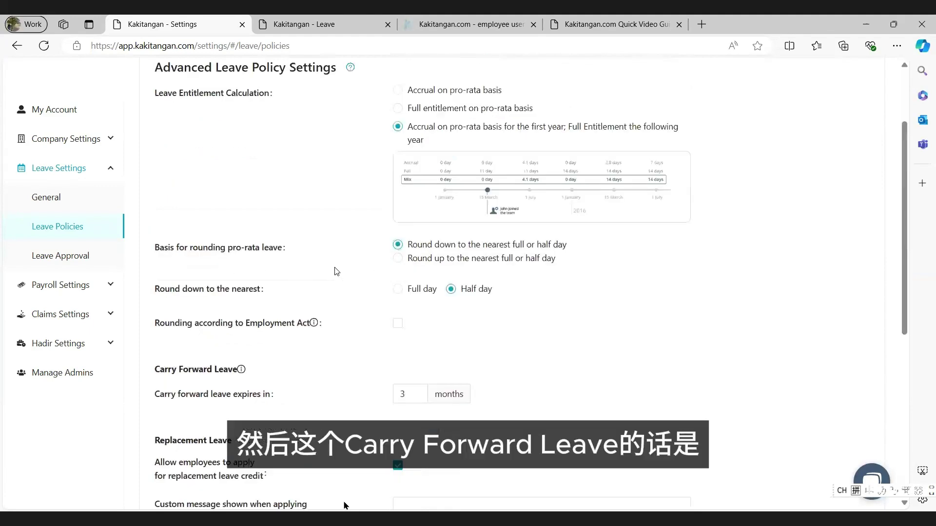
left_click(168, 128)
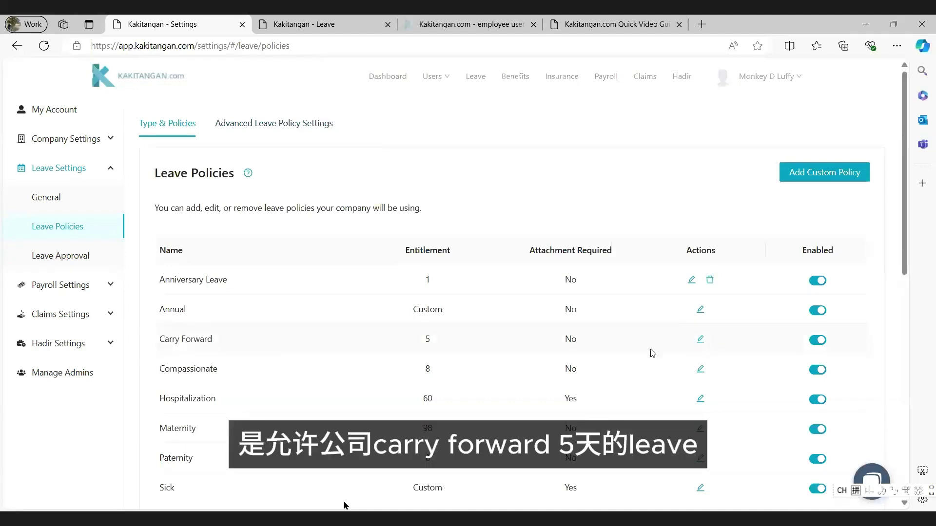
left_click(277, 127)
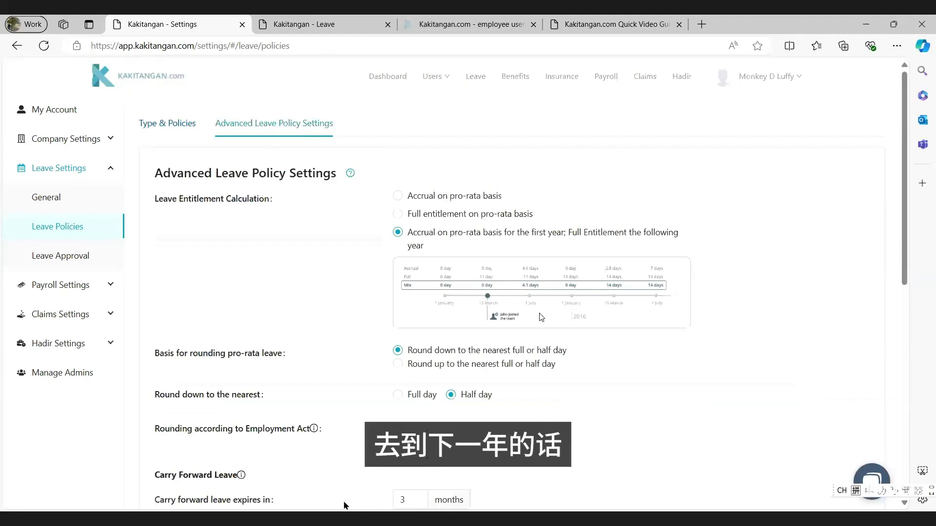
scroll(403, 252, "down", 5)
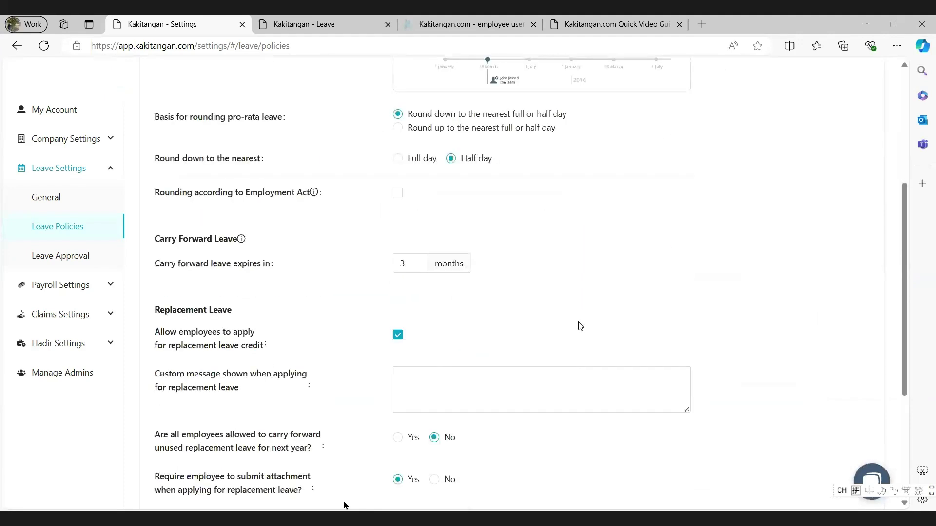
left_click(408, 257)
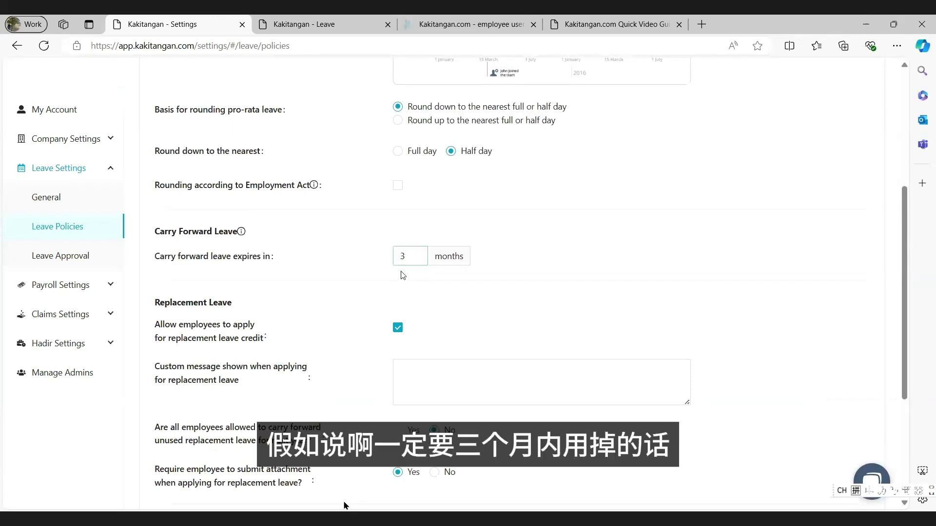
left_click(388, 245)
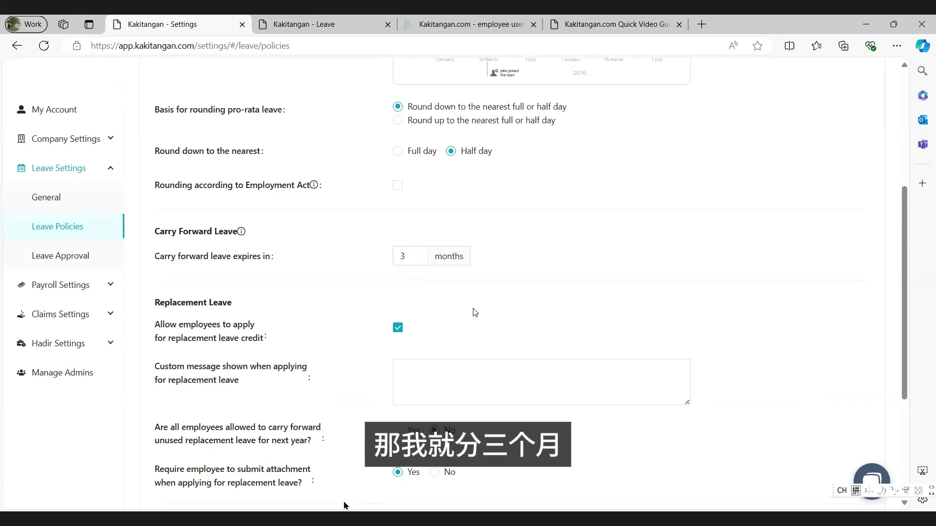
scroll(473, 312, "down", 3)
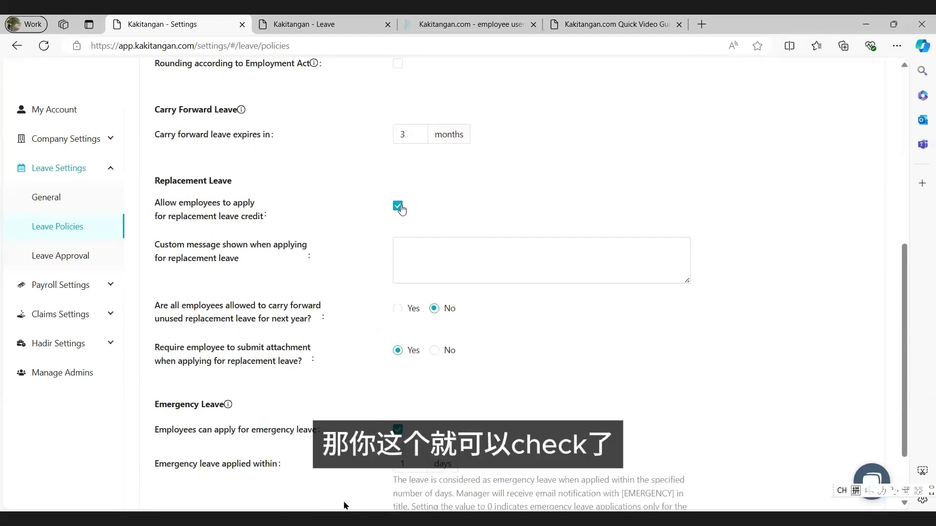
left_click(403, 247)
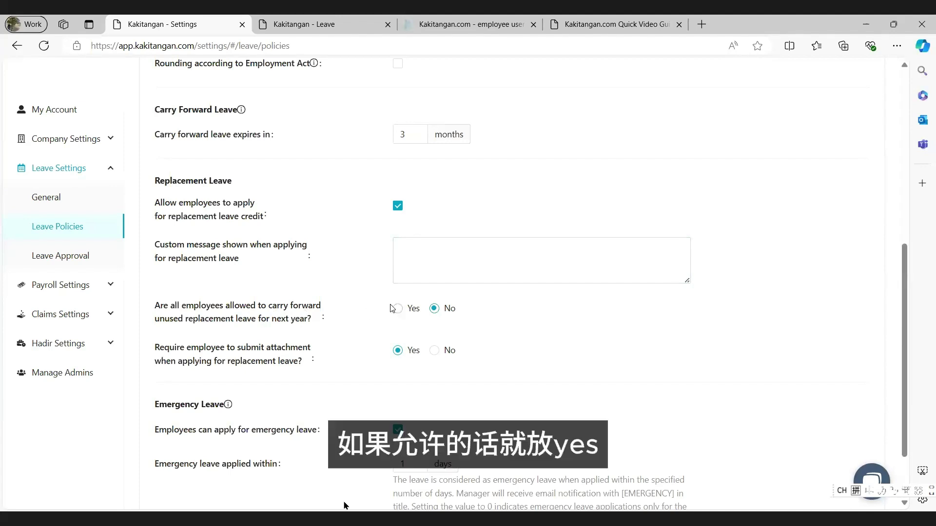
Set the emergency leave application window to 3 days and save the advanced leave policy settings
scroll(352, 325, "down", 2)
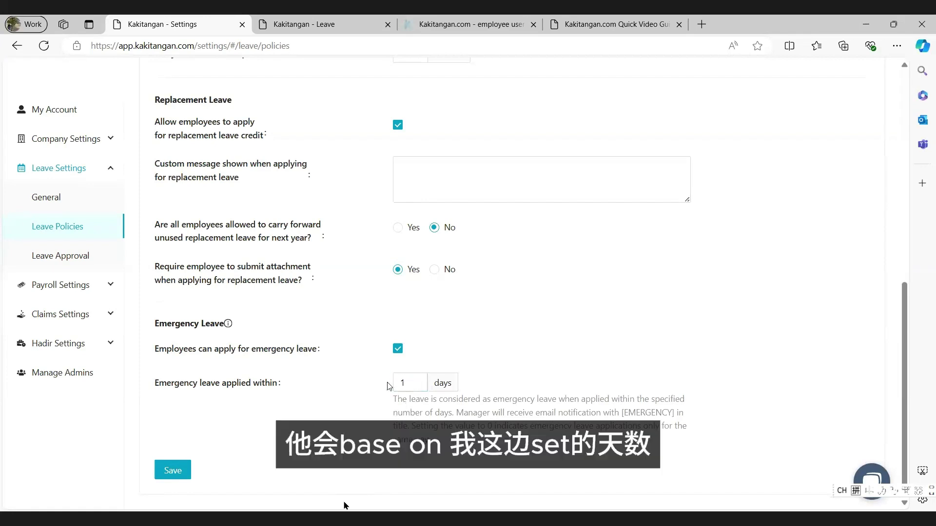
left_click(411, 384)
left_click_drag(411, 383, 391, 388)
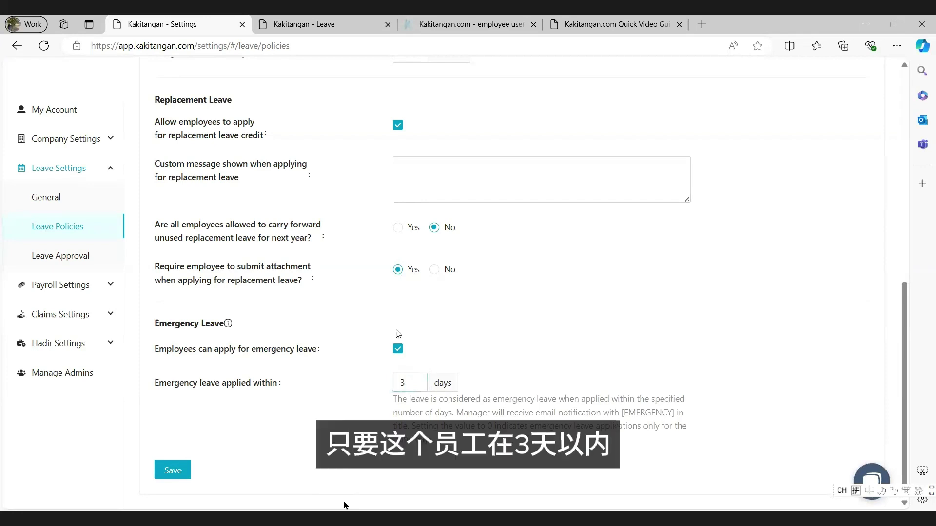
left_click(396, 397)
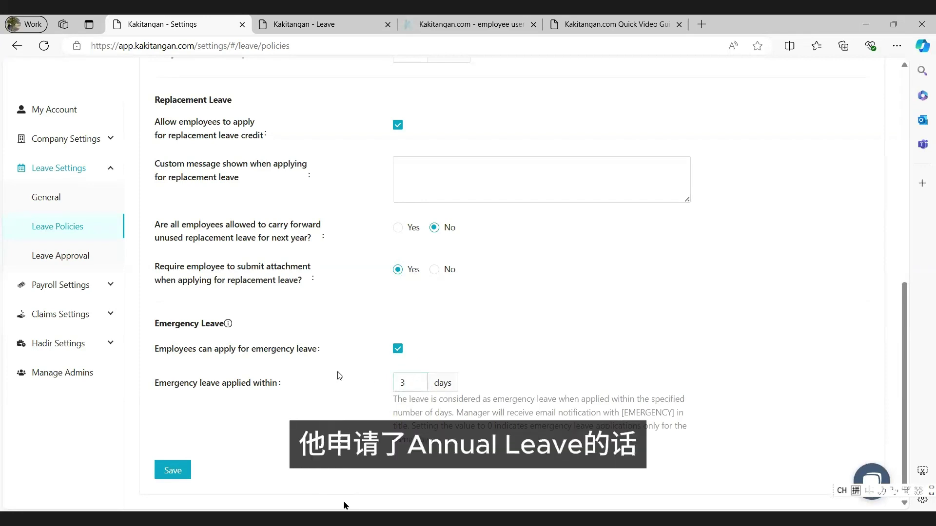
left_click(171, 471)
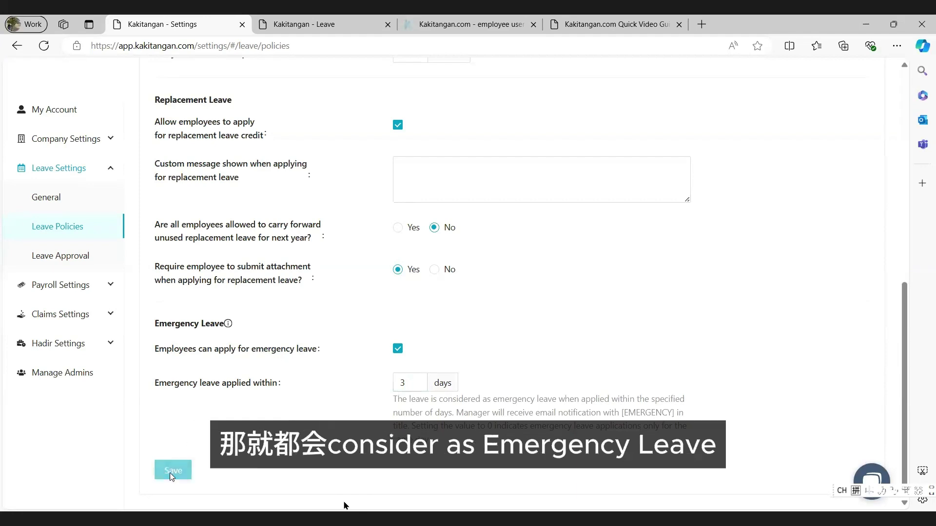
Try out a new leave approval workflow with Direct Manager as first-level and HR Admins as second-level approver, discarding it unsaved
left_click(58, 258)
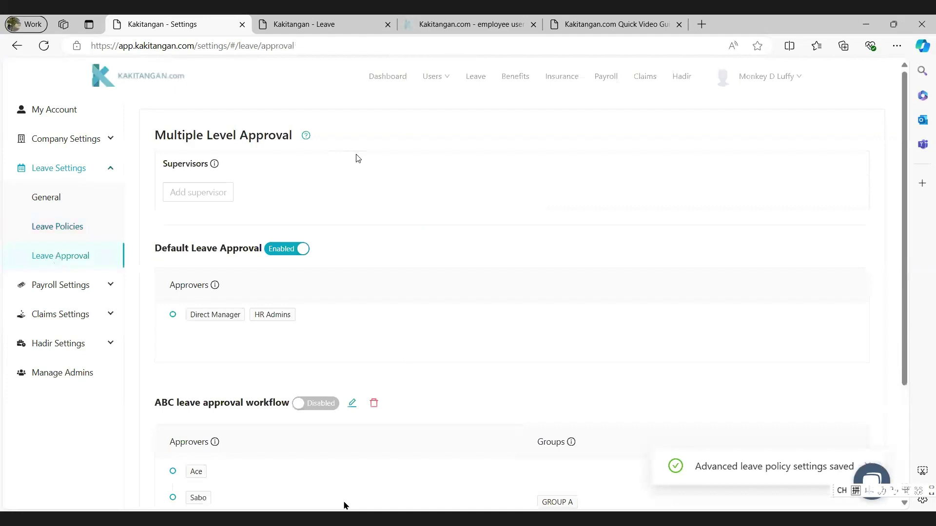
scroll(359, 159, "down", 2)
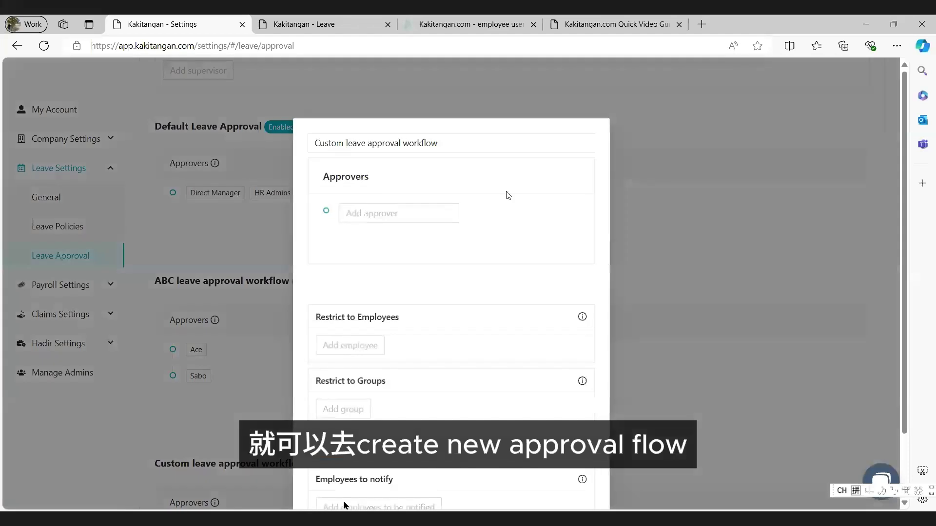
left_click(391, 153)
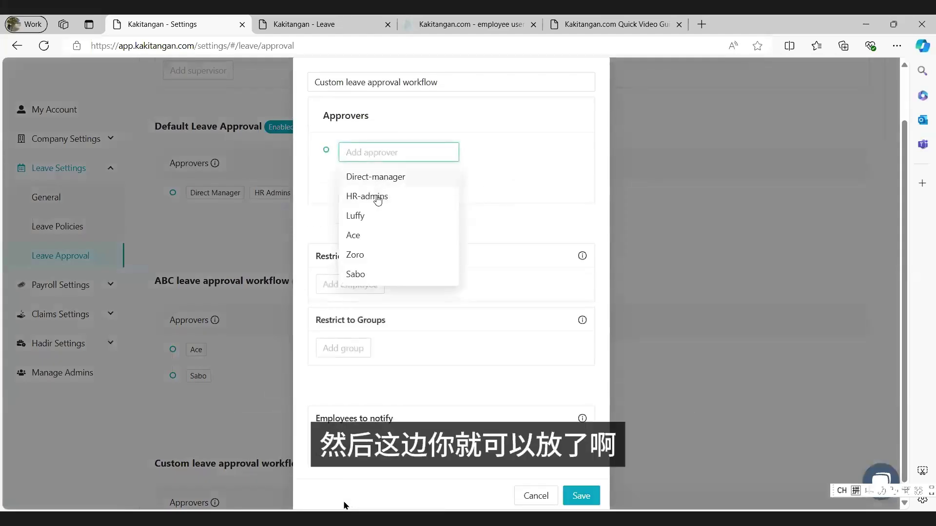
left_click(383, 178)
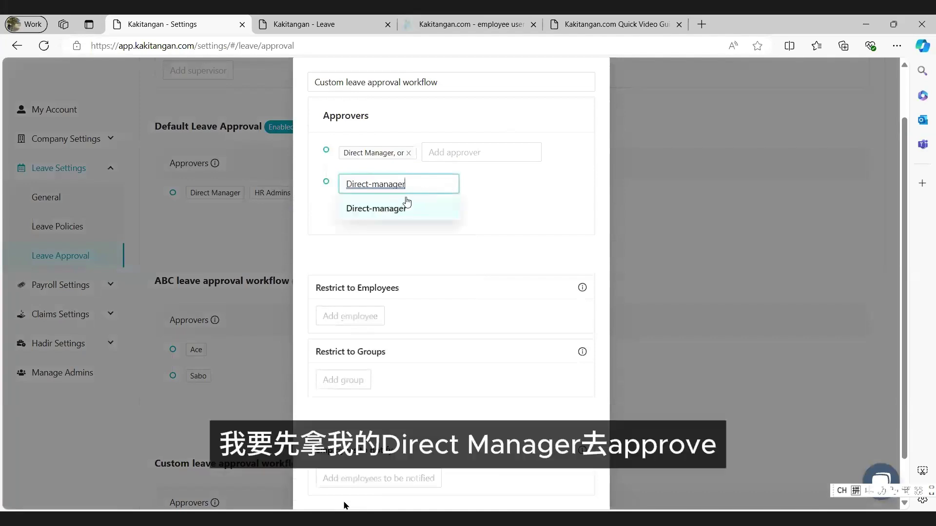
left_click(402, 205)
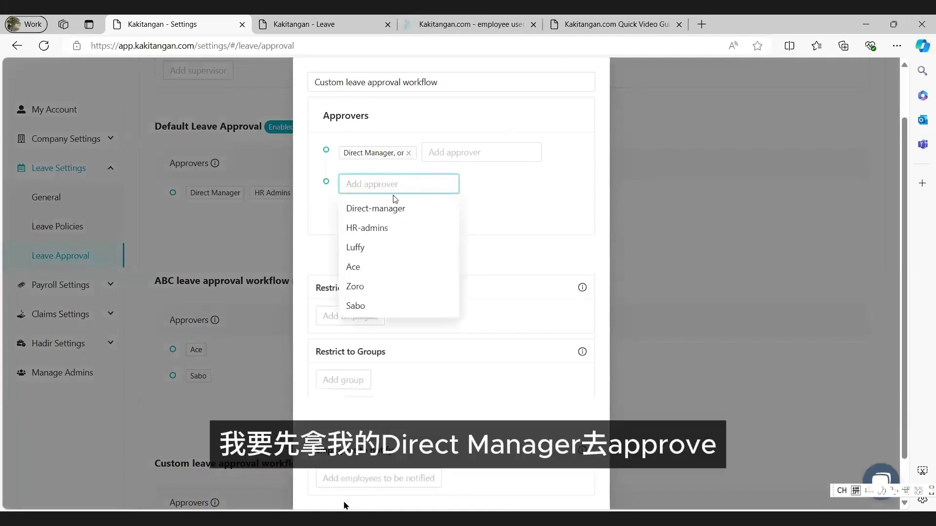
left_click(382, 227)
left_click(488, 227)
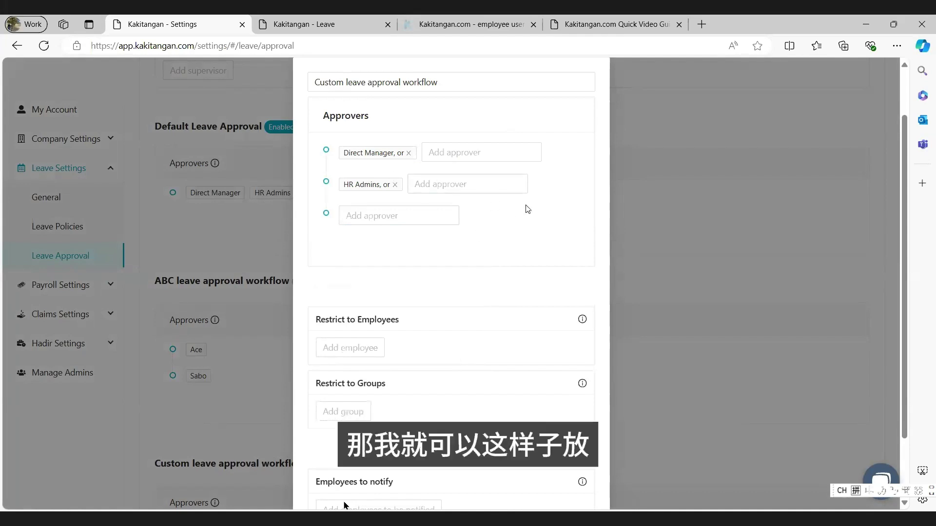
scroll(497, 230, "down", 2)
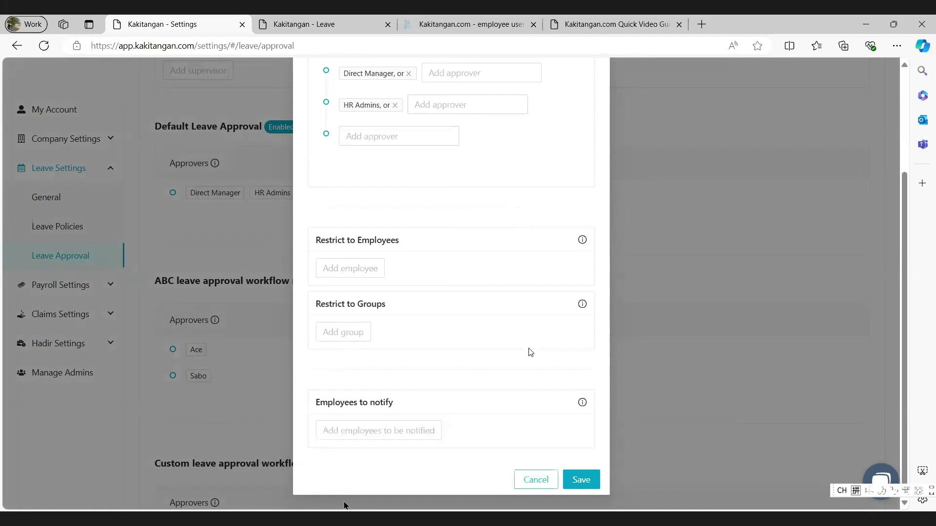
key("Escape")
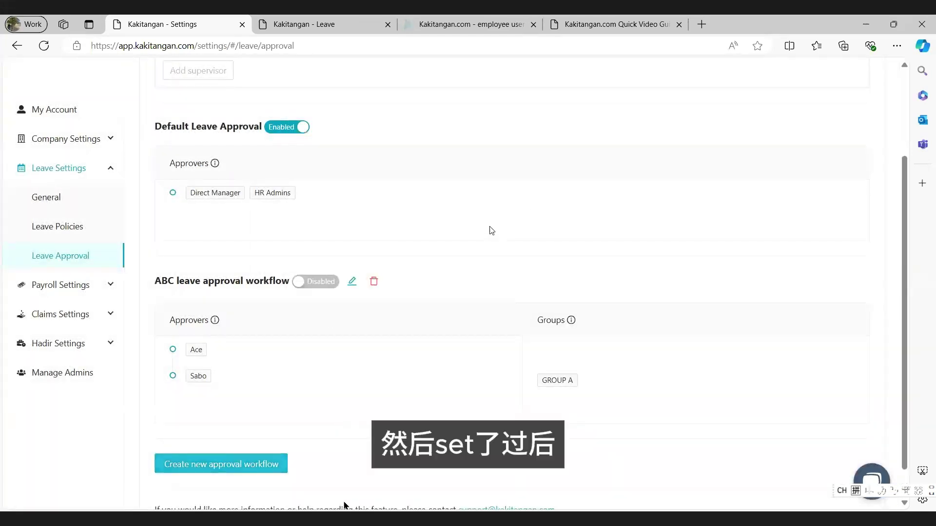
Enable the ABC leave approval workflow and disable the Default Leave Approval
left_click(318, 285)
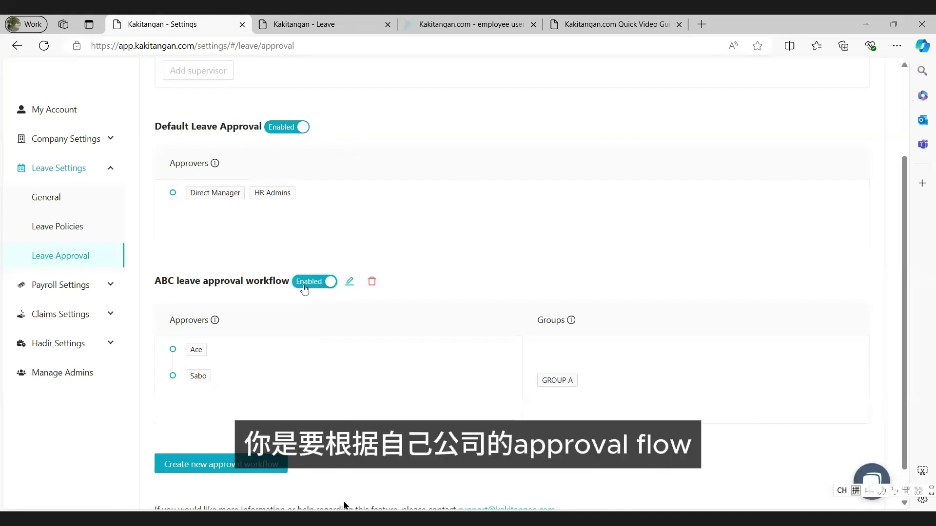
left_click(277, 129)
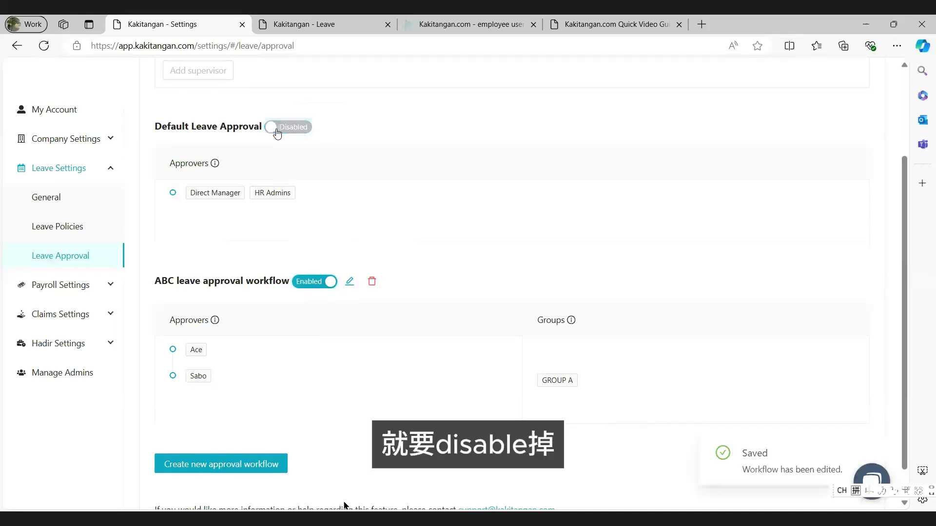
scroll(586, 245, "down", 1)
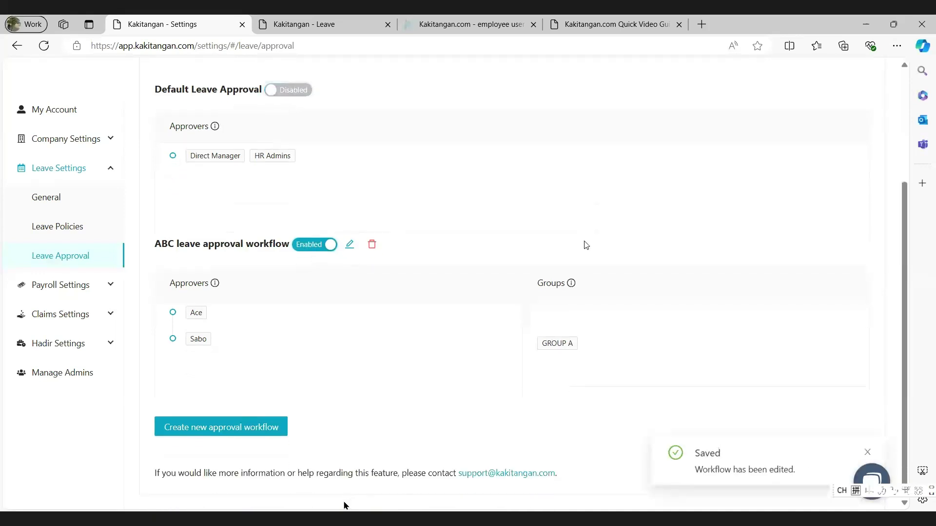
scroll(585, 245, "up", 3)
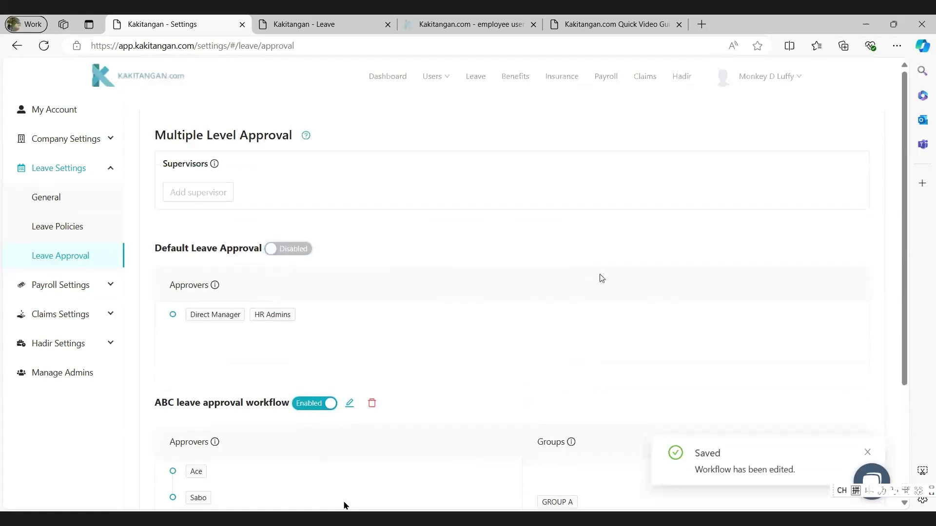